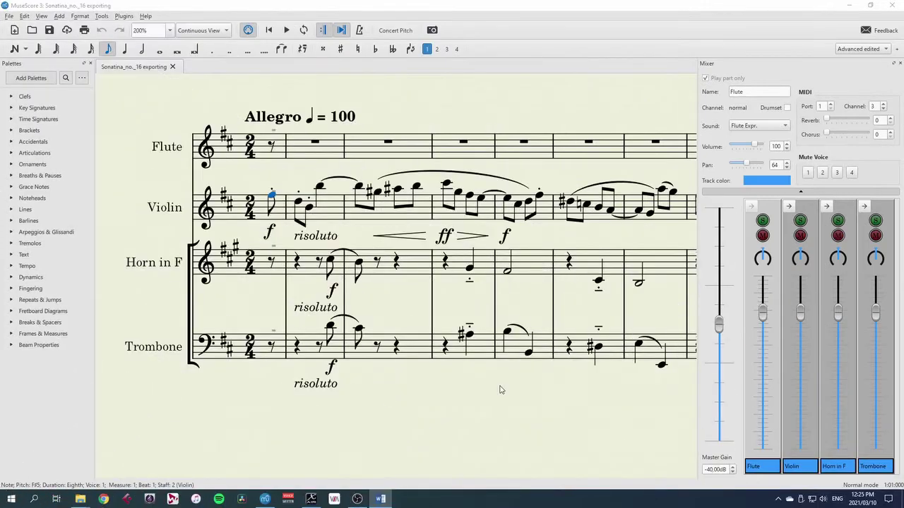
Step: Close the Mixer with F10 to widen the score view
scroll(466, 408, right, 5)
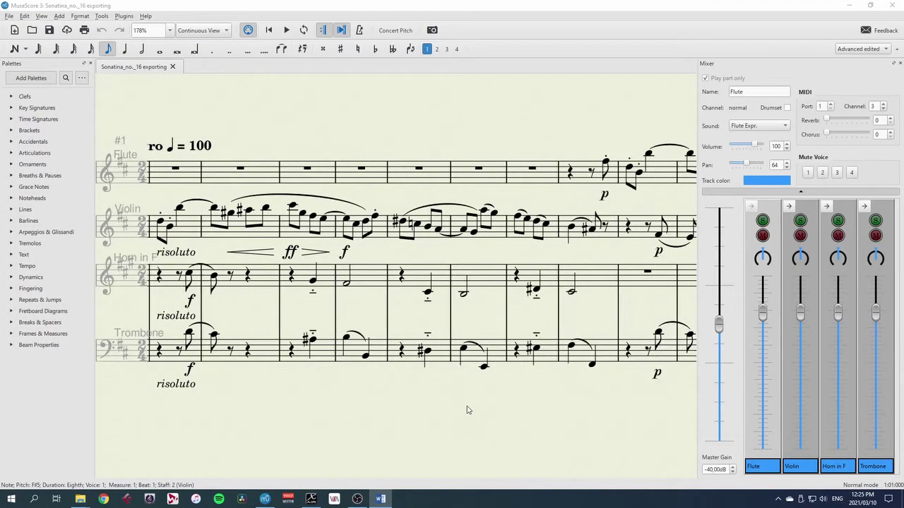
scroll(466, 410, right, 5)
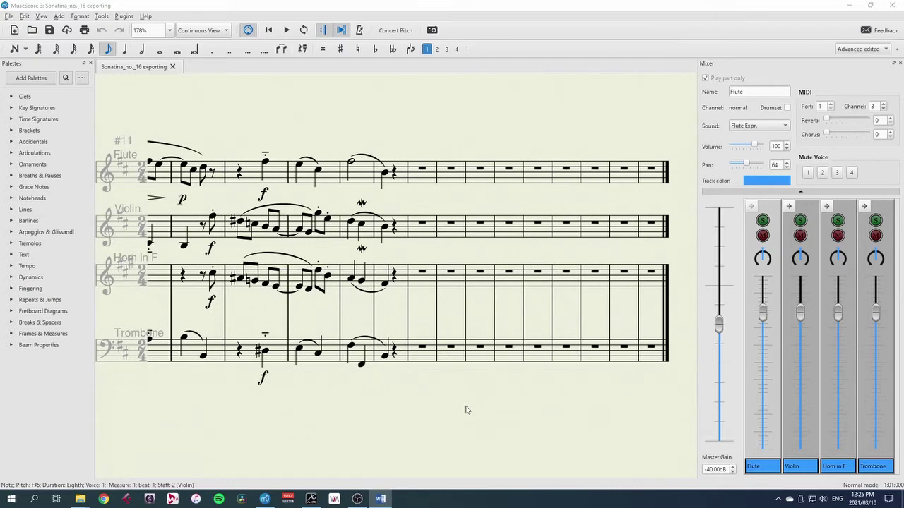
scroll(466, 410, left, 3)
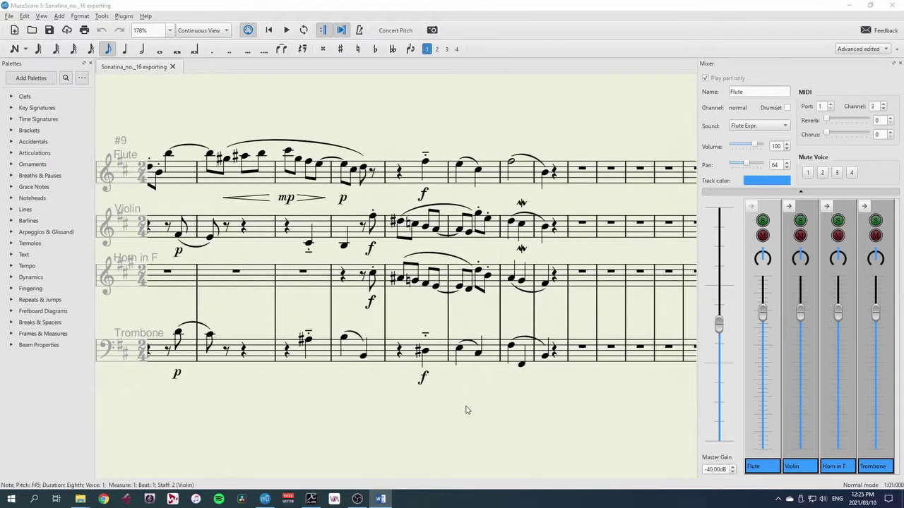
scroll(466, 410, left, 3)
scroll(466, 410, left, 5)
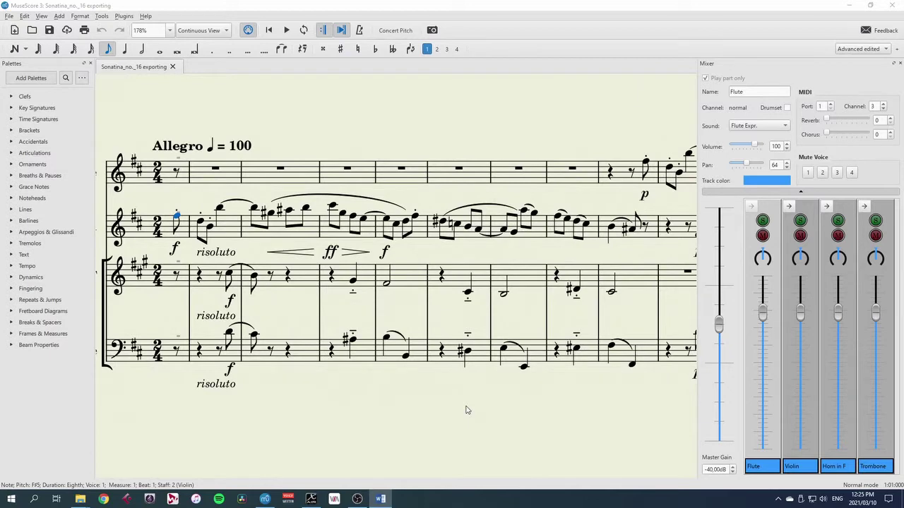
click(553, 402)
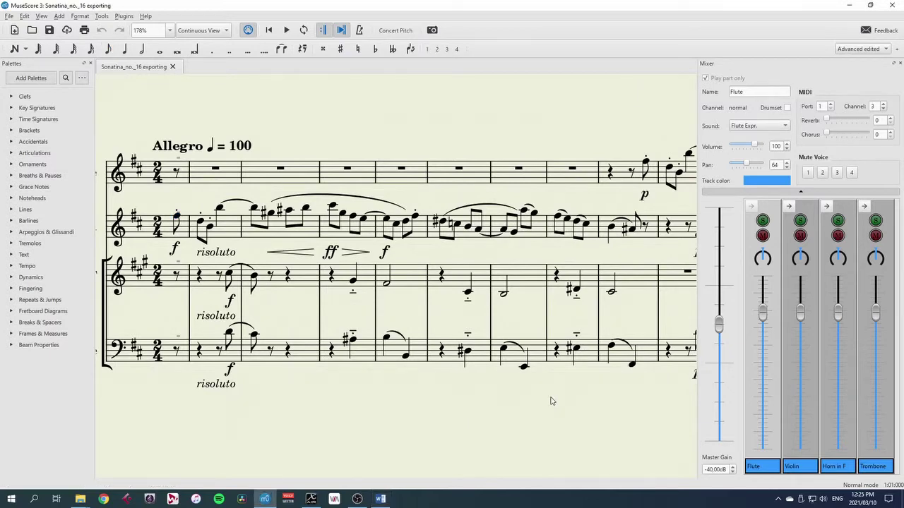
key(F10)
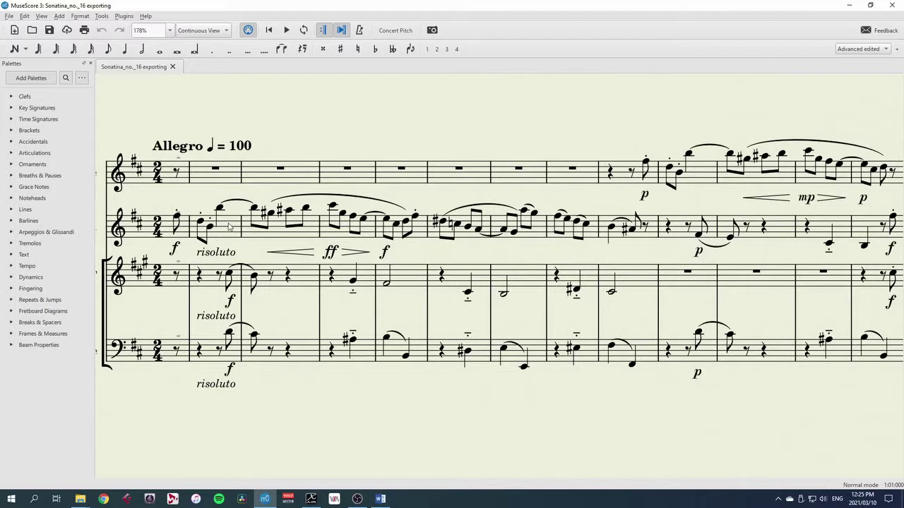
Step: Copy the violin's risoluto to the flute's measure-9 note and place it beside the p
drag(240, 247, 305, 240)
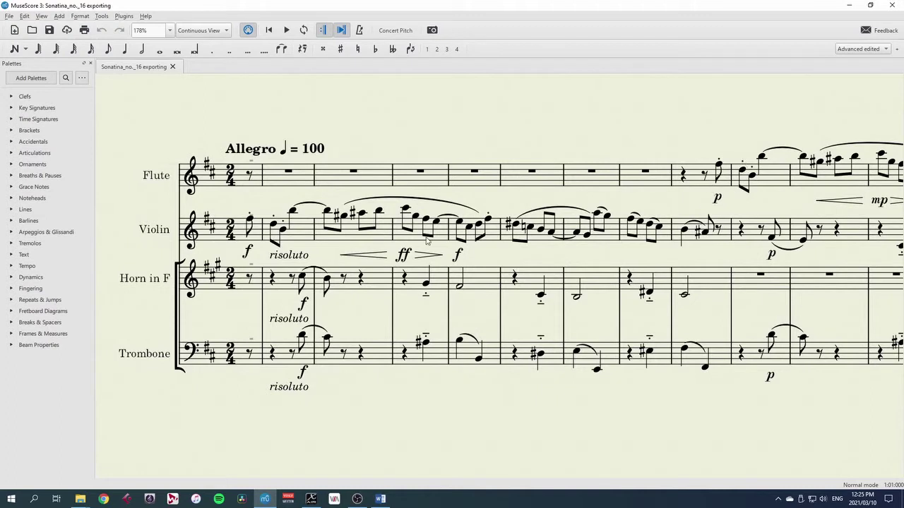
click(293, 258)
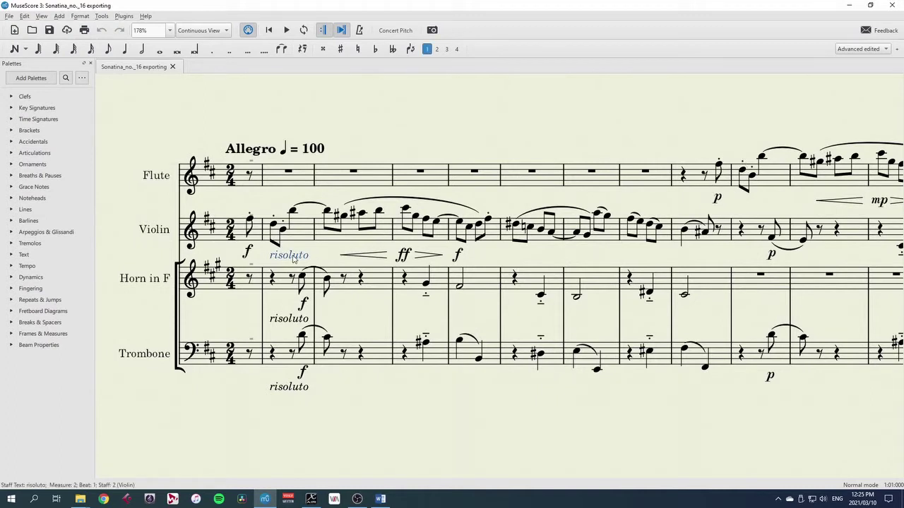
click(719, 167)
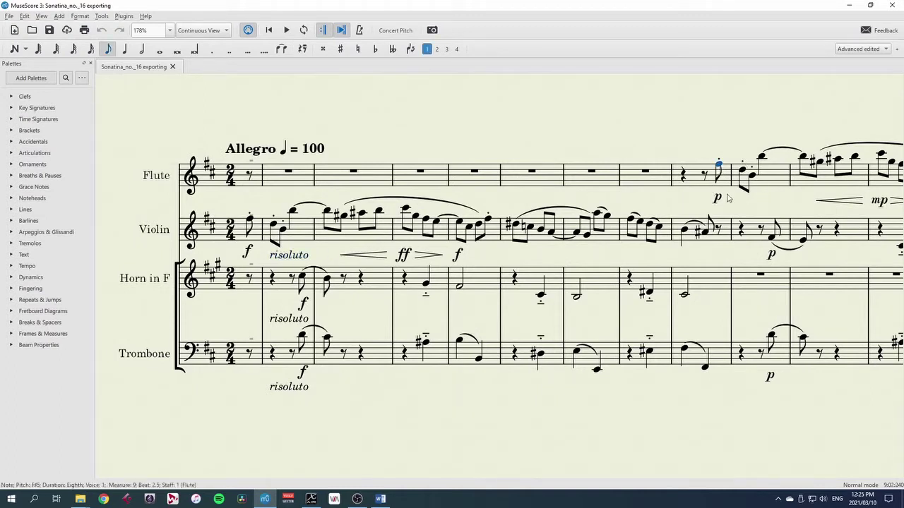
key(ctrl+v)
drag(735, 213, 746, 203)
key(Escape)
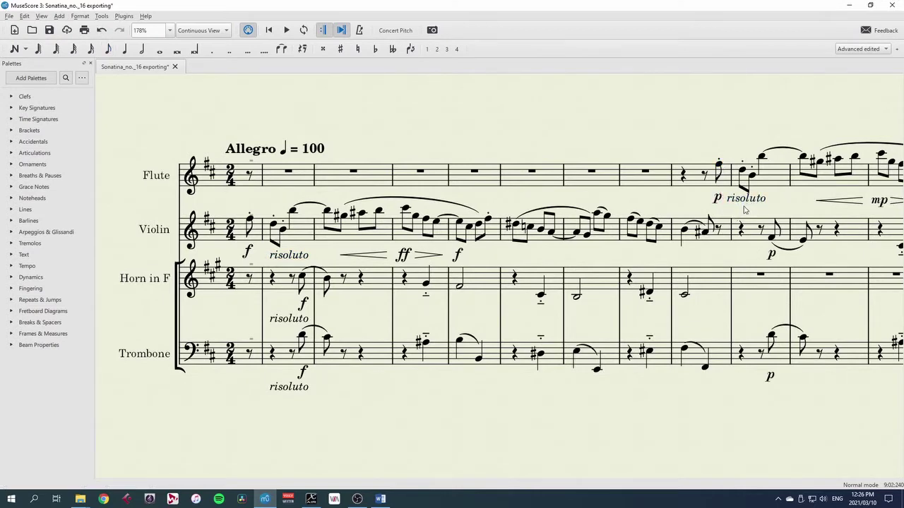
Step: Select the flute's measures 18–27 and delete them from all staves with Ctrl+Delete
scroll(742, 255, right, 10)
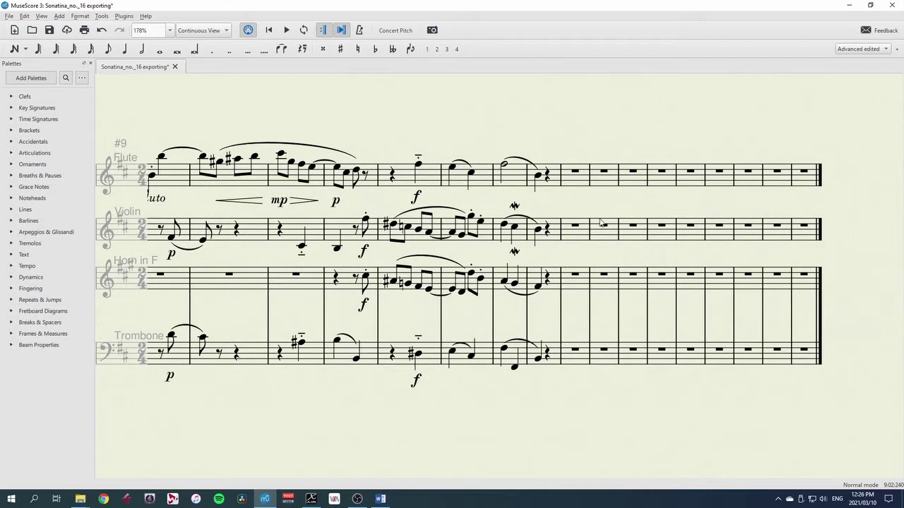
click(573, 184)
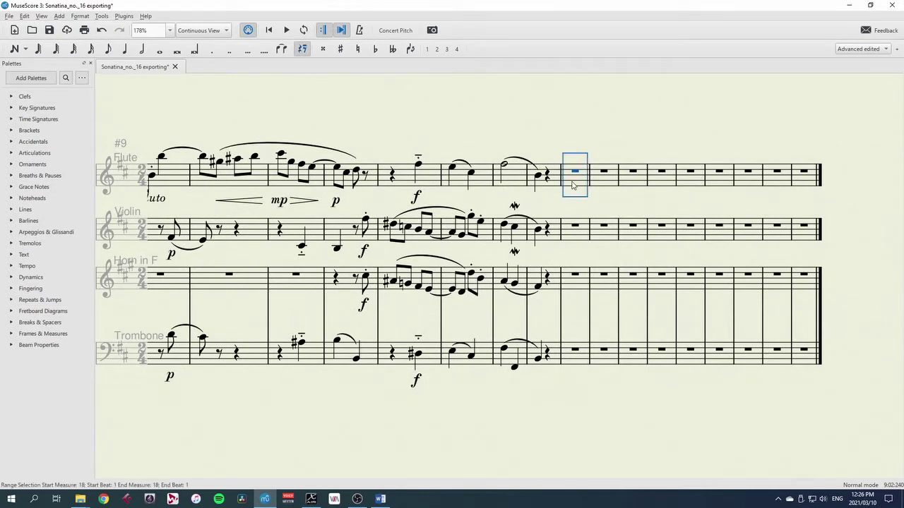
shift+click(808, 183)
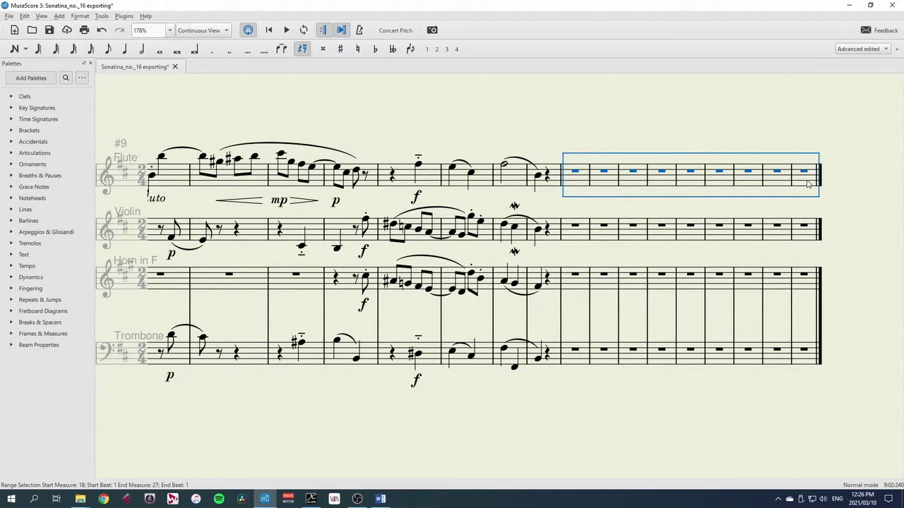
key(Delete)
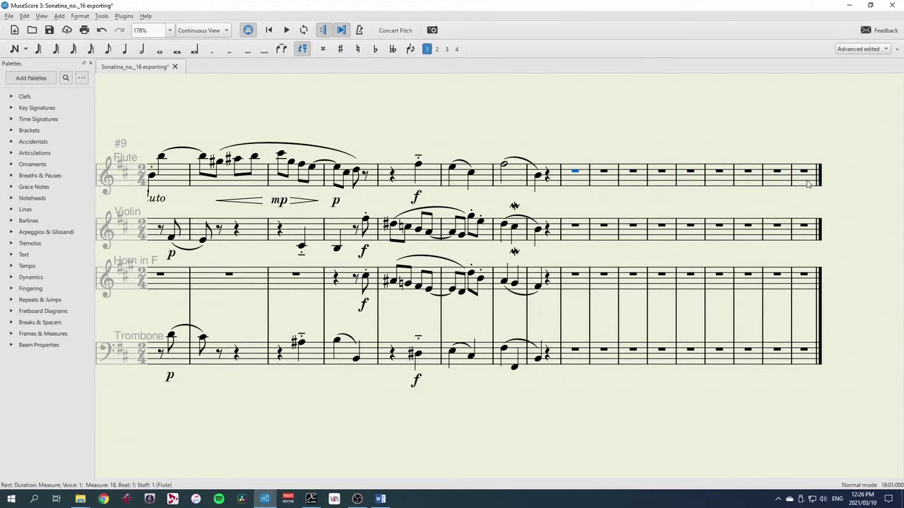
click(582, 186)
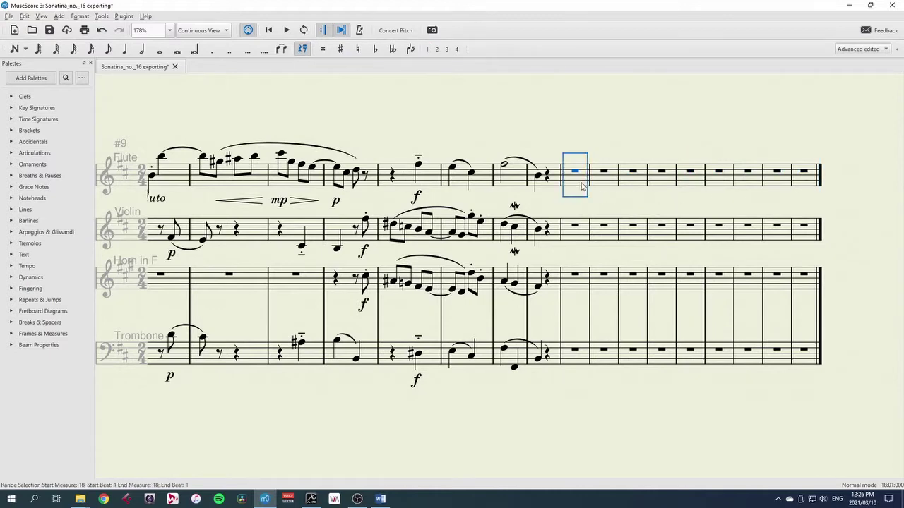
shift+click(805, 183)
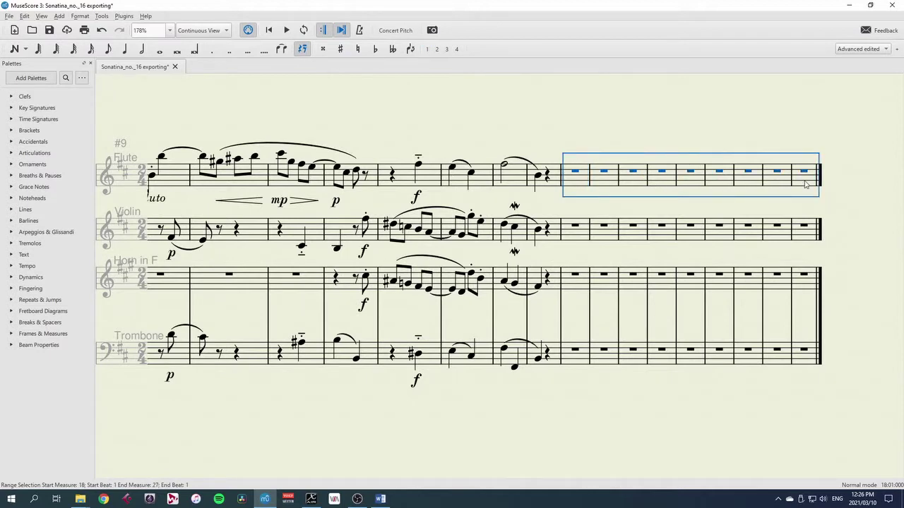
key(ctrl+Delete)
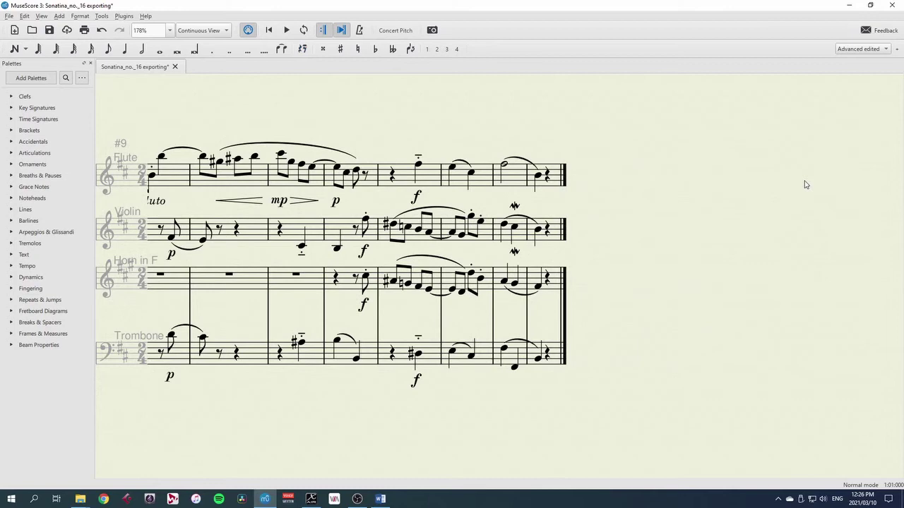
Step: Switch the score to Page View and scroll through the pages of Sonatina no. 16
scroll(775, 201, up, 10)
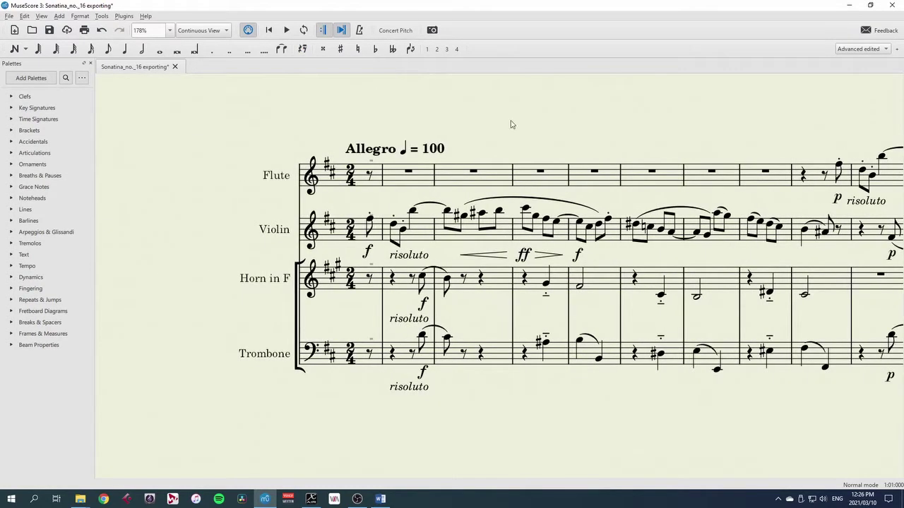
click(224, 31)
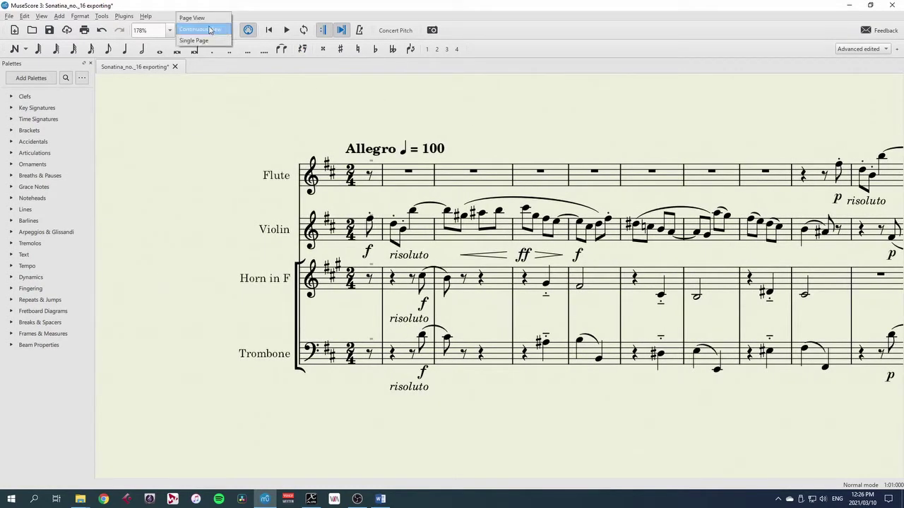
click(201, 18)
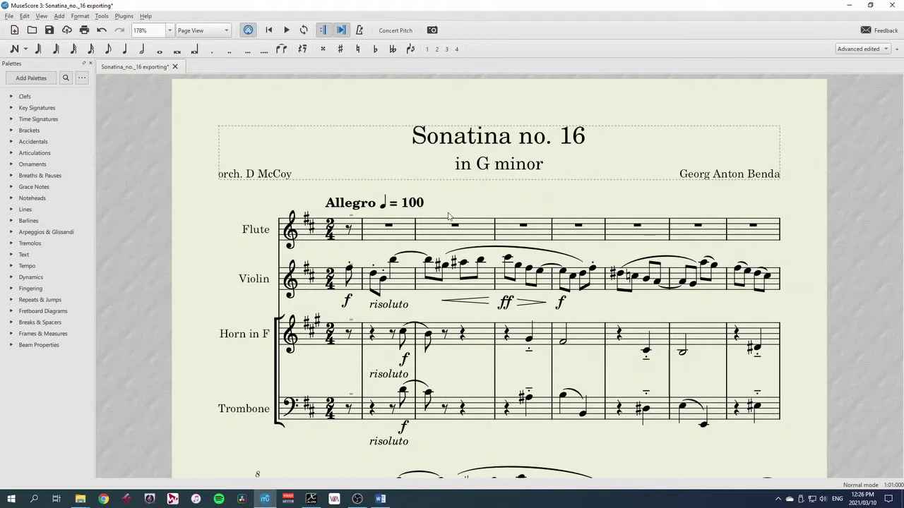
scroll(450, 212, down, 3)
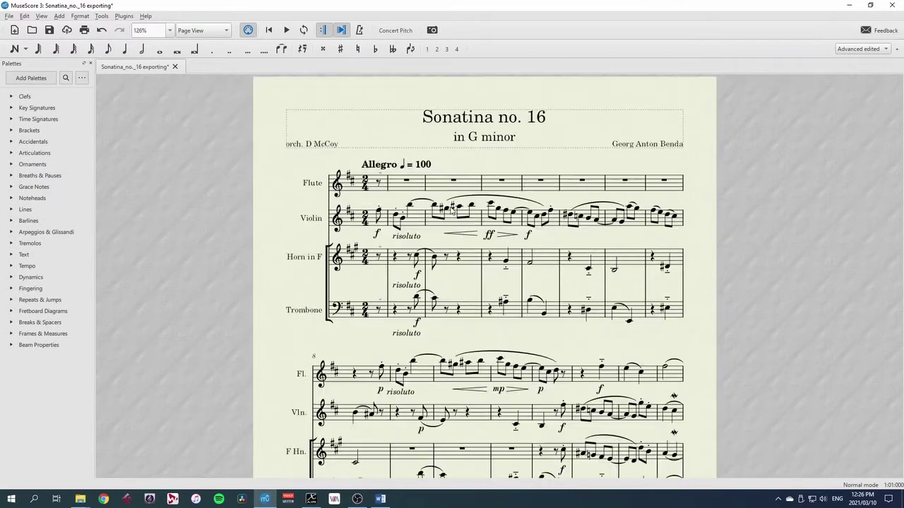
scroll(450, 212, down, 5)
scroll(450, 210, up, 5)
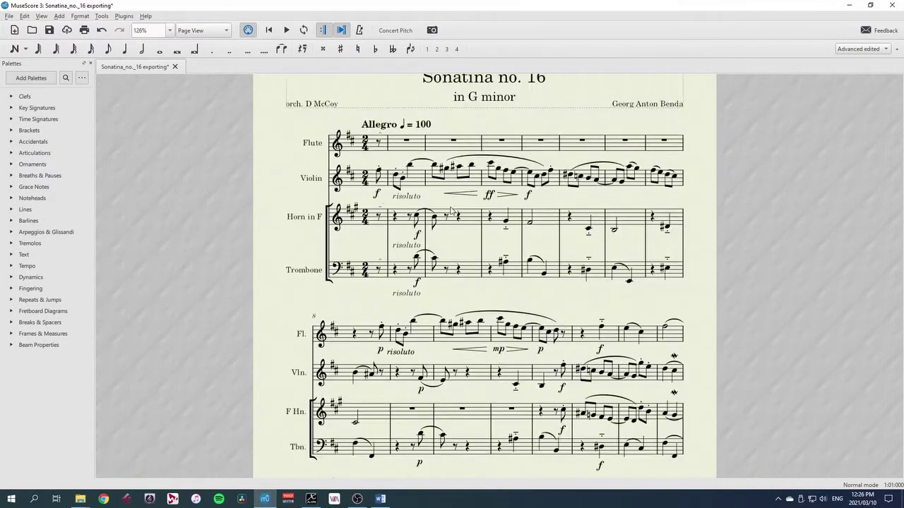
scroll(450, 210, up, 1)
scroll(451, 210, down, 6)
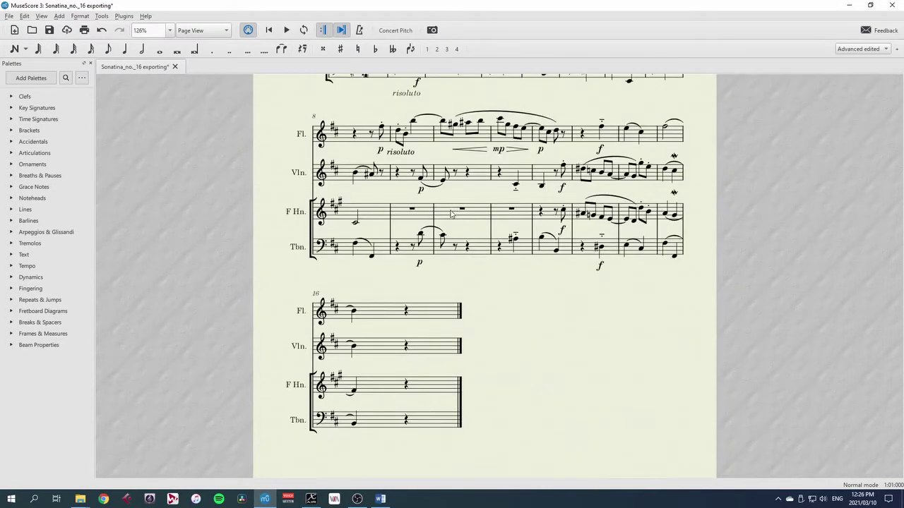
scroll(452, 214, up, 4)
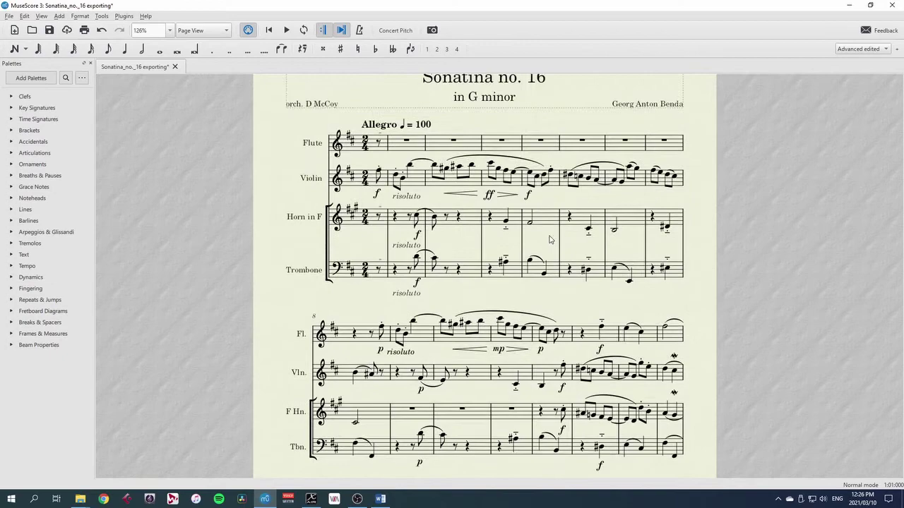
Step: Raise Staff space to 2.350 mm in Format > Page Settings and apply it
click(81, 15)
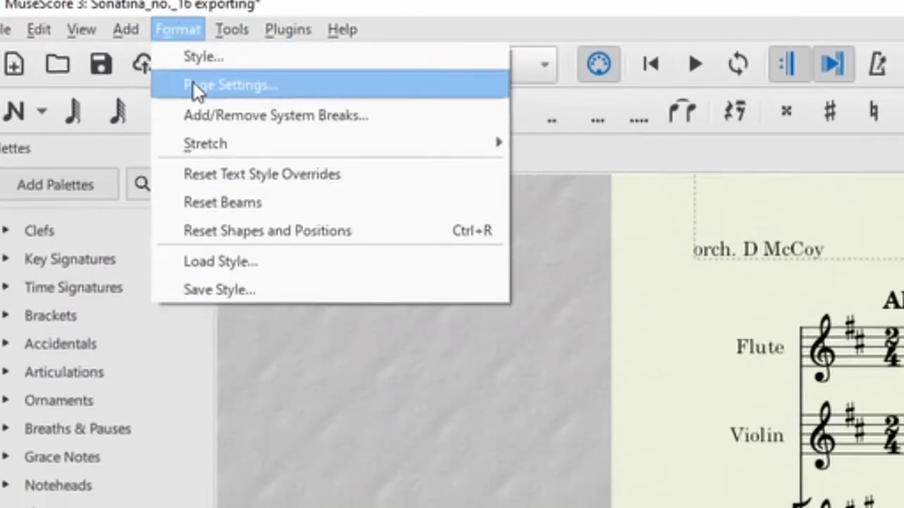
click(218, 96)
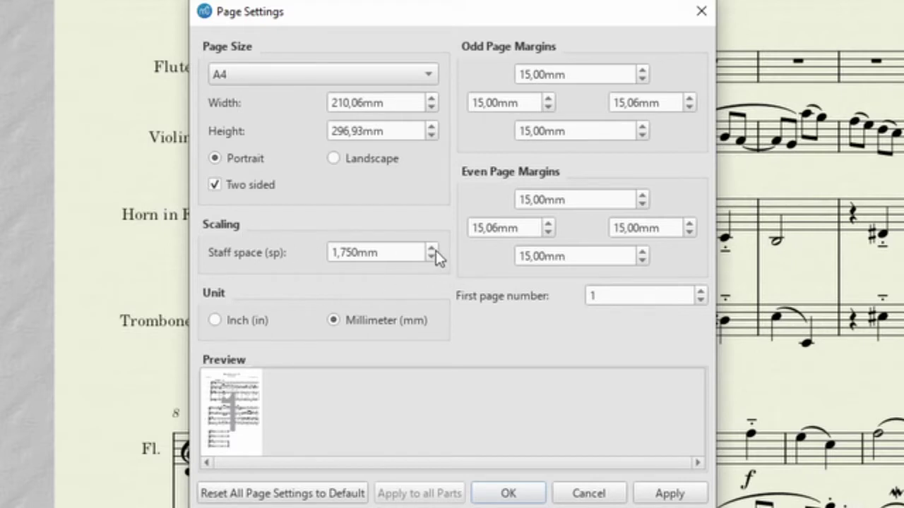
scroll(435, 251, up, 4)
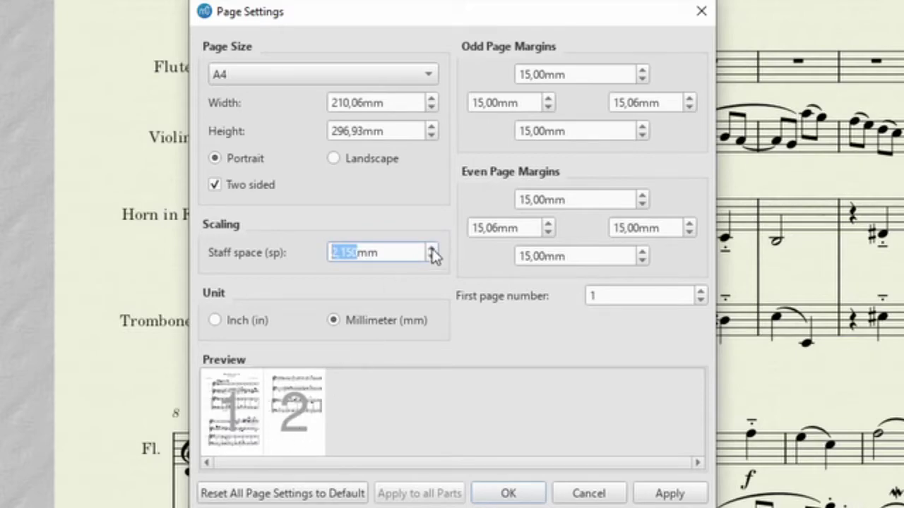
scroll(432, 251, up, 2)
click(670, 495)
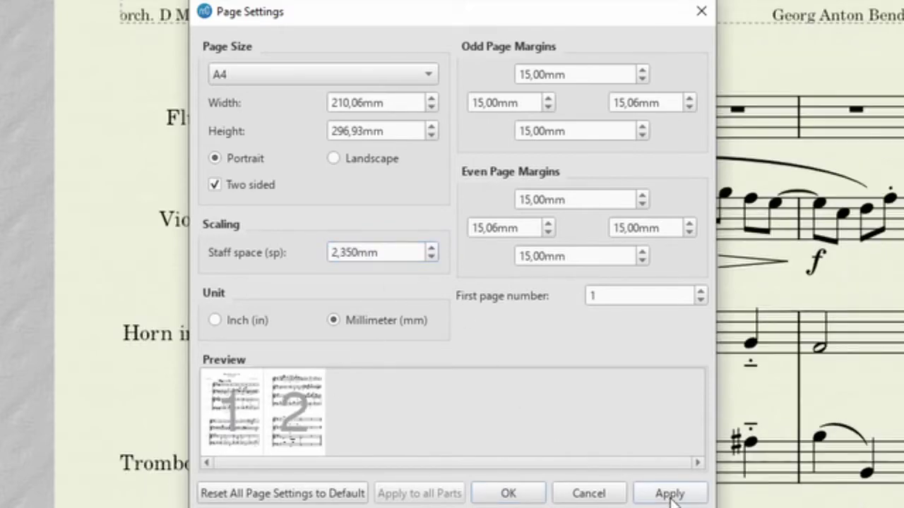
click(588, 494)
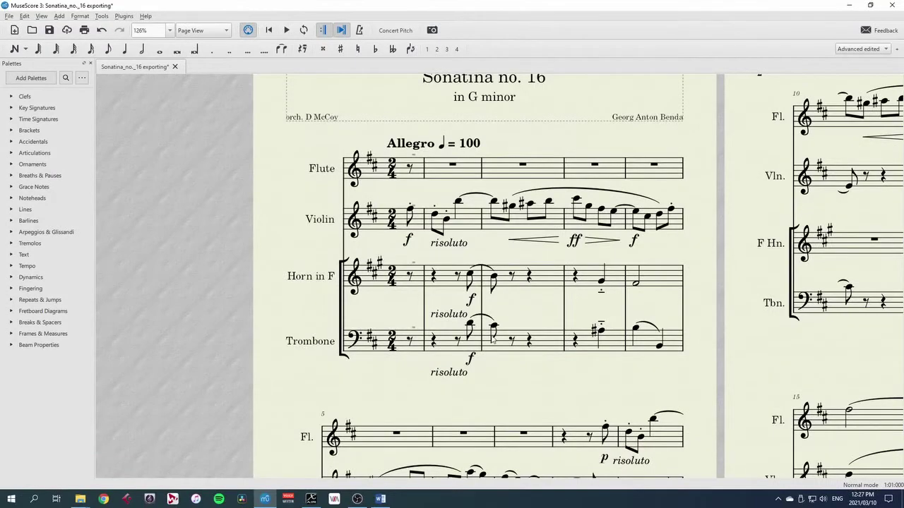
scroll(493, 340, down, 4)
scroll(491, 335, down, 3)
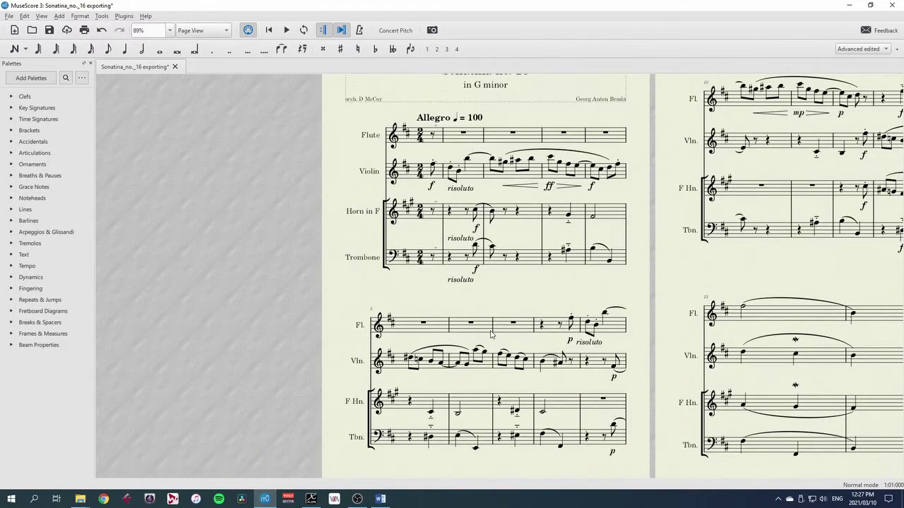
scroll(492, 335, up, 1)
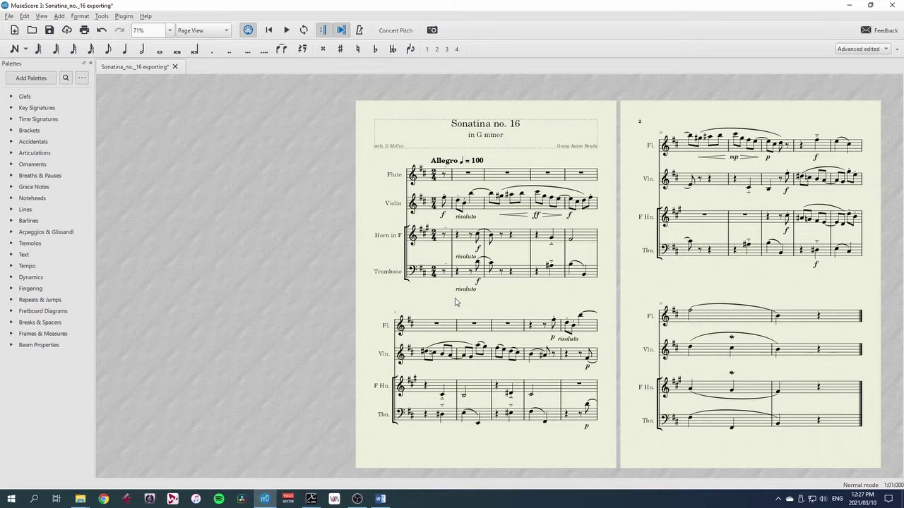
Step: Try stretching one Violin measure, then widen the spacing of every measure in the score
click(547, 208)
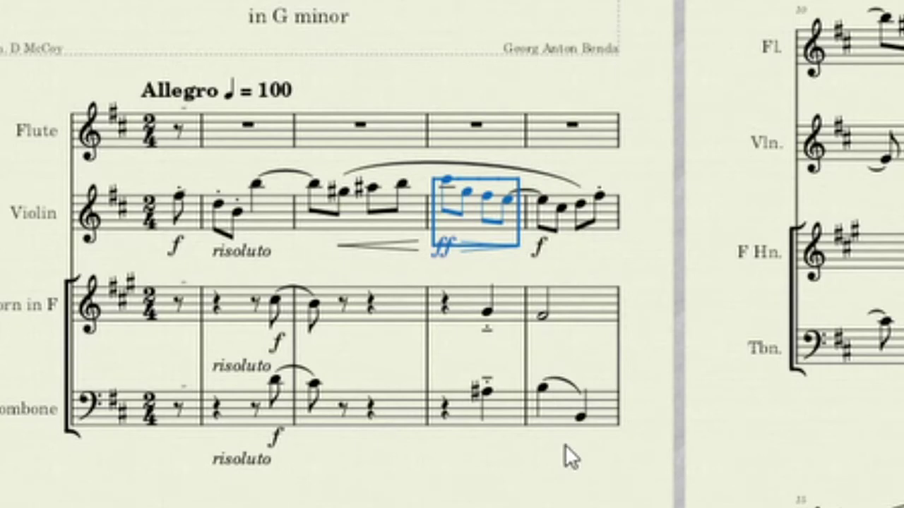
key(braceright)
key(braceright)
key(braceright)
key(braceright)
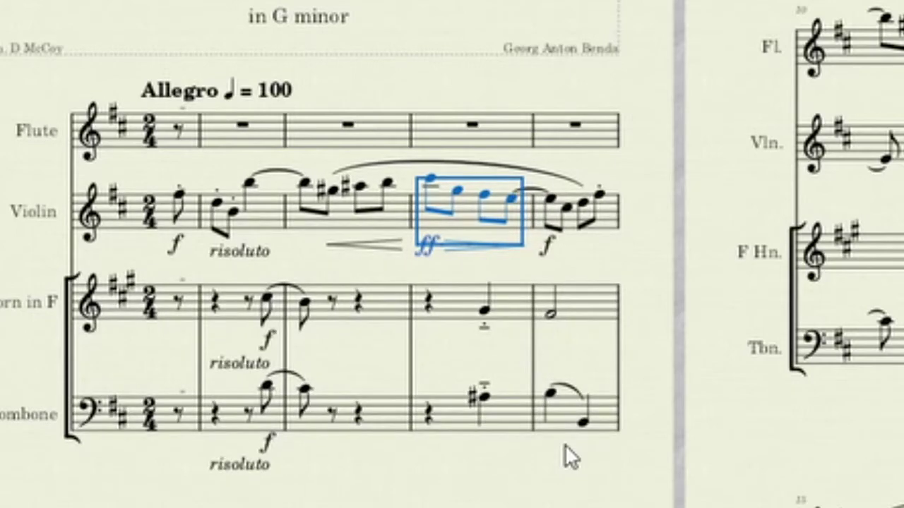
key(braceleft)
key(braceleft)
key(braceleft)
key(braceleft)
key(braceleft)
key(braceleft)
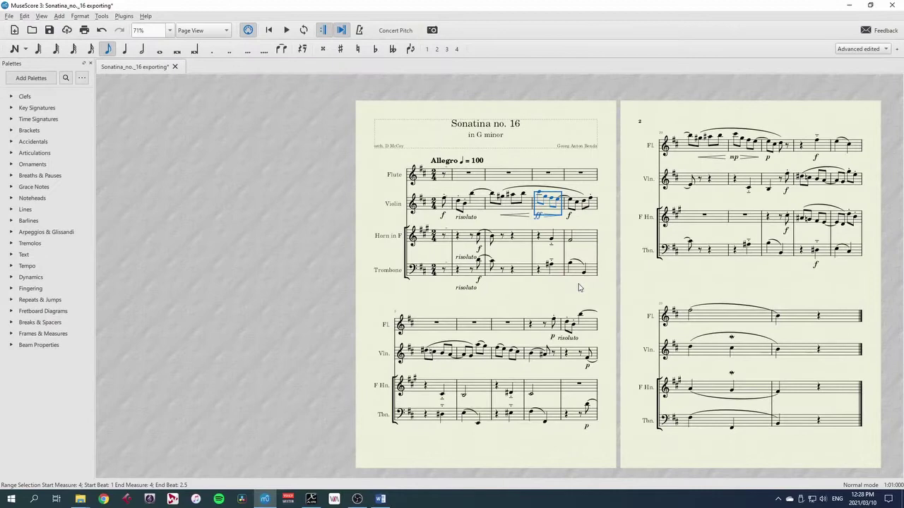
key(ctrl+a)
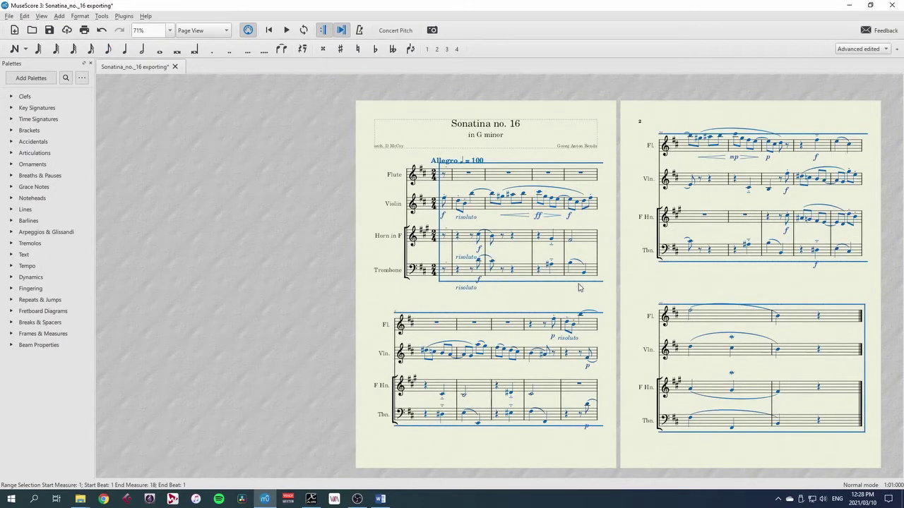
key(braceleft)
key(braceleft)
key(braceleft)
key(braceleft)
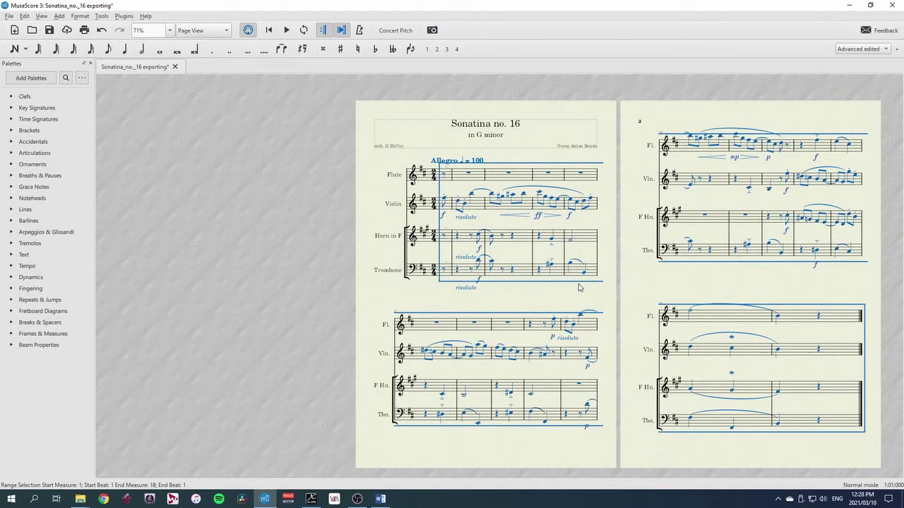
key(braceright)
key(braceright)
key(braceright)
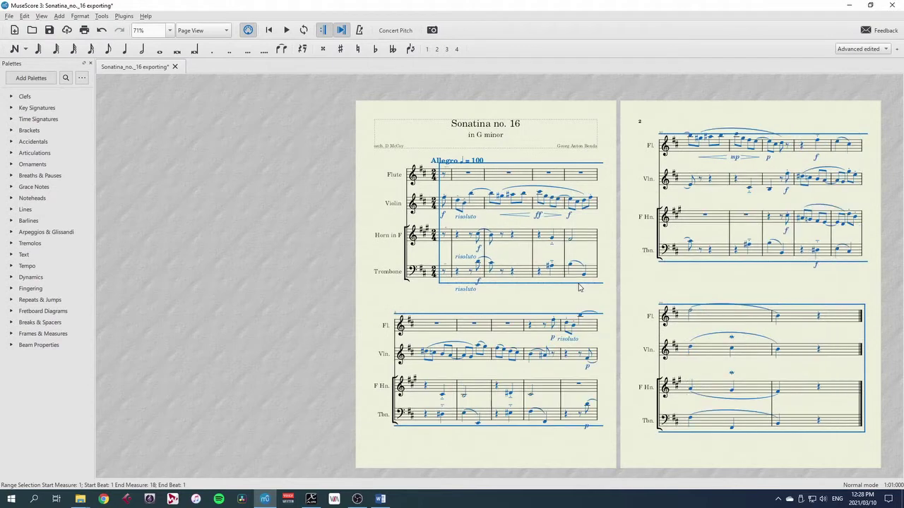
click(564, 303)
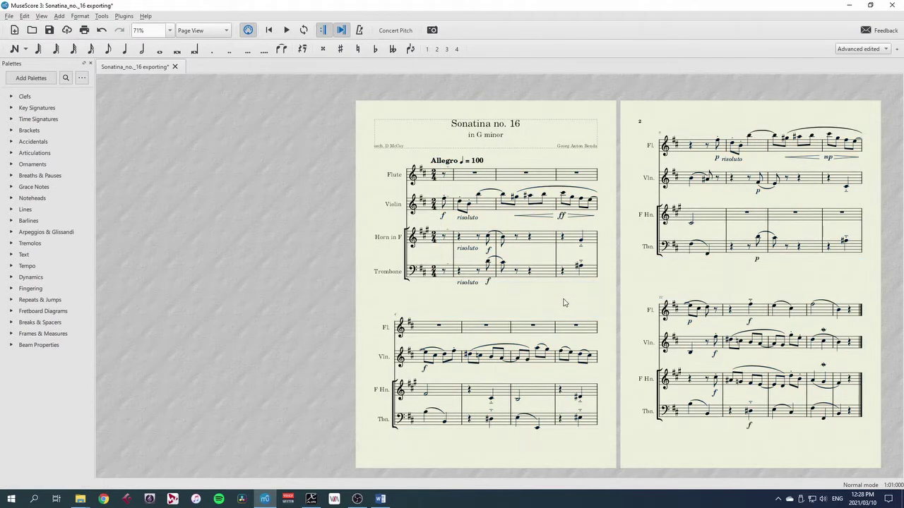
click(81, 18)
click(90, 27)
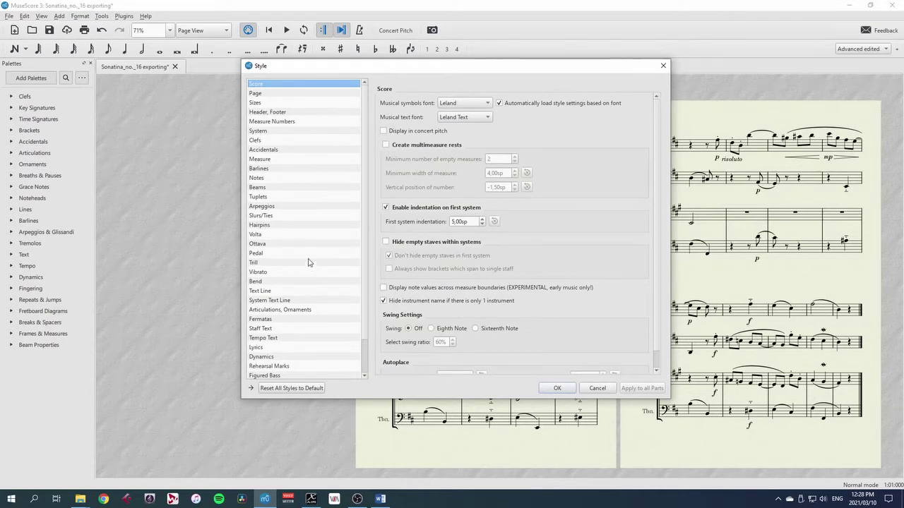
click(558, 388)
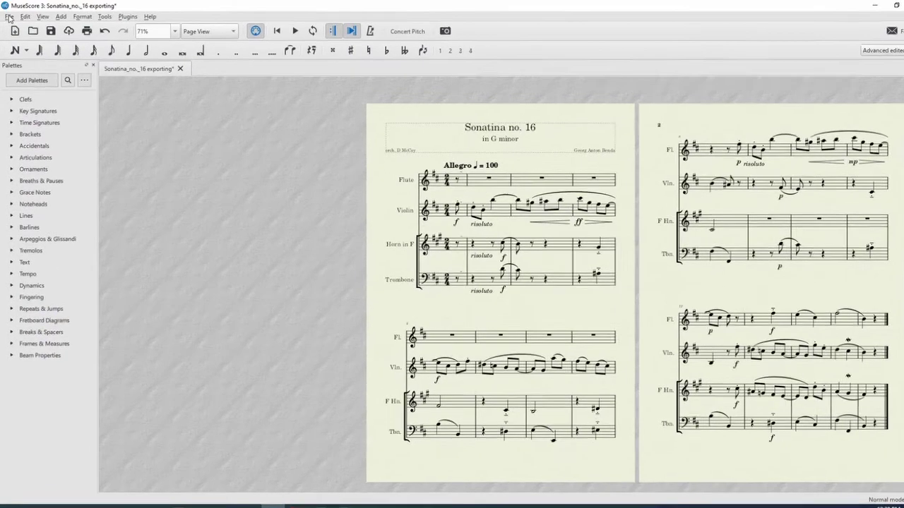
Step: Create parts for all four instruments via File > Parts with All Parts
click(9, 17)
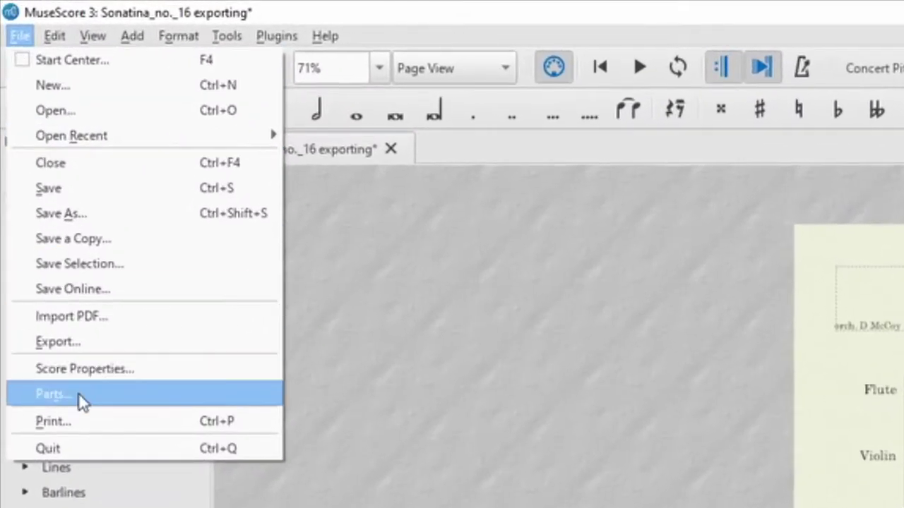
click(39, 191)
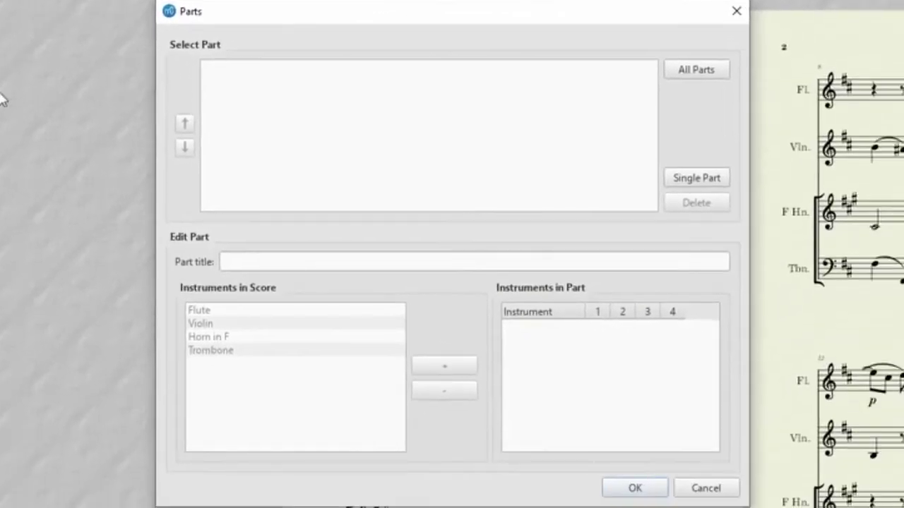
click(721, 75)
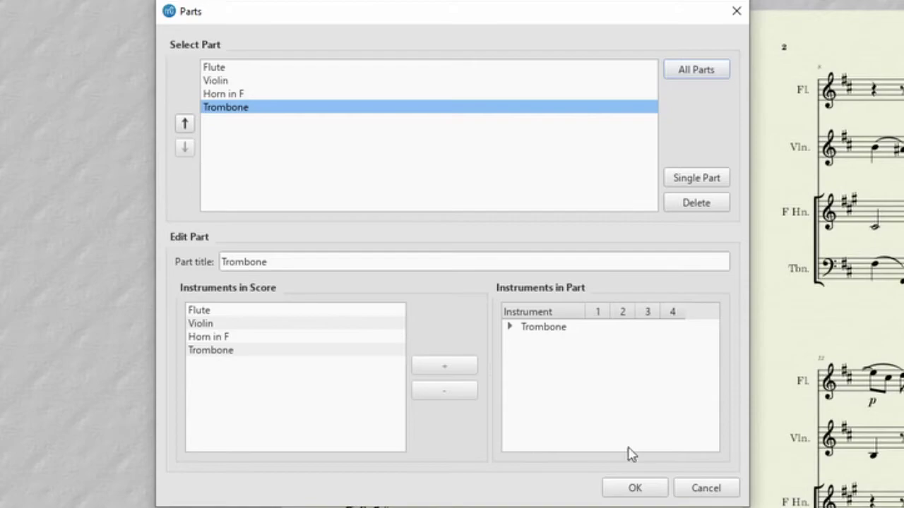
click(634, 494)
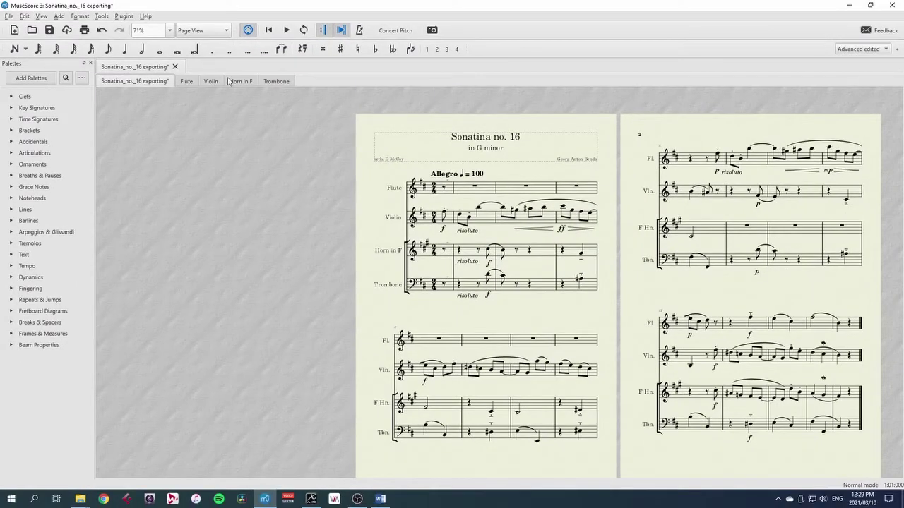
Step: Review the Flute, Violin, Horn in F and Trombone part tabs
click(187, 82)
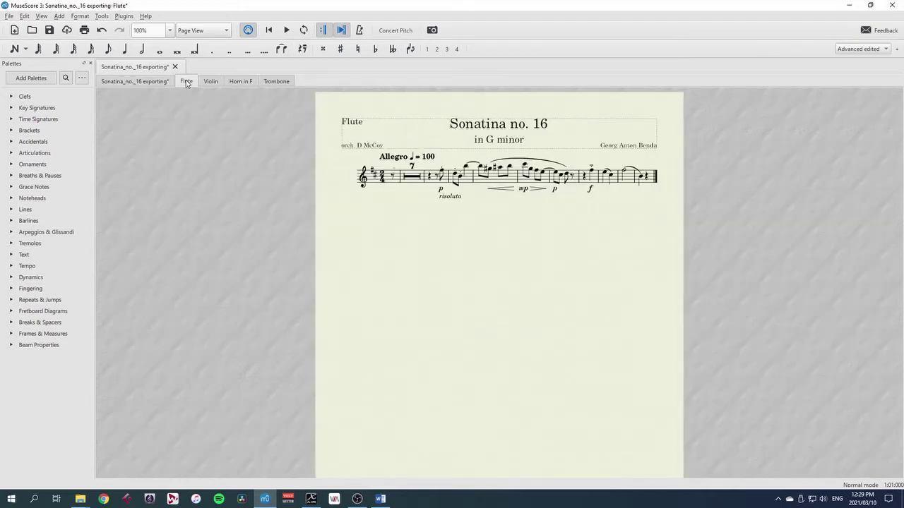
click(211, 82)
click(241, 81)
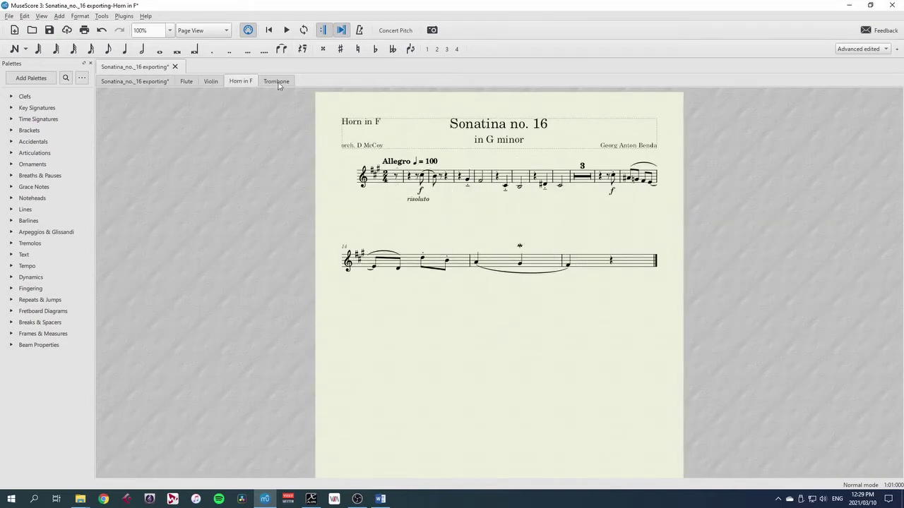
click(282, 83)
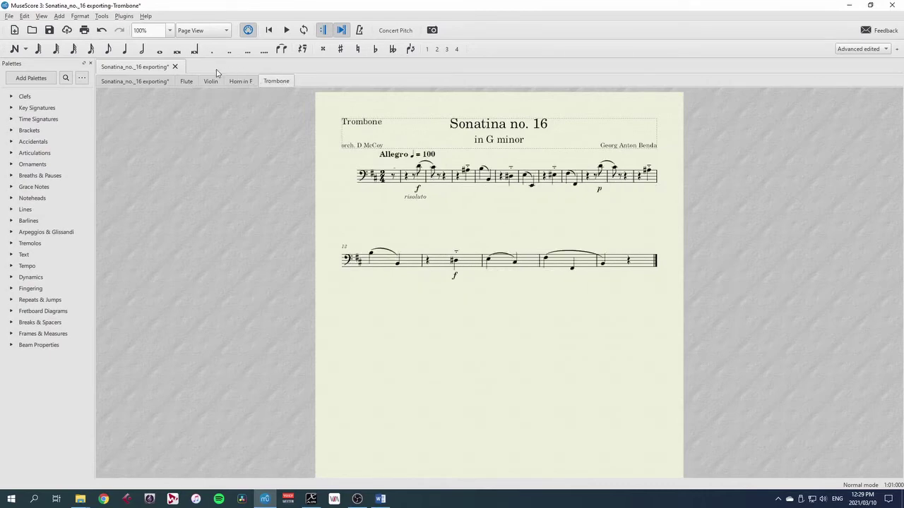
click(244, 82)
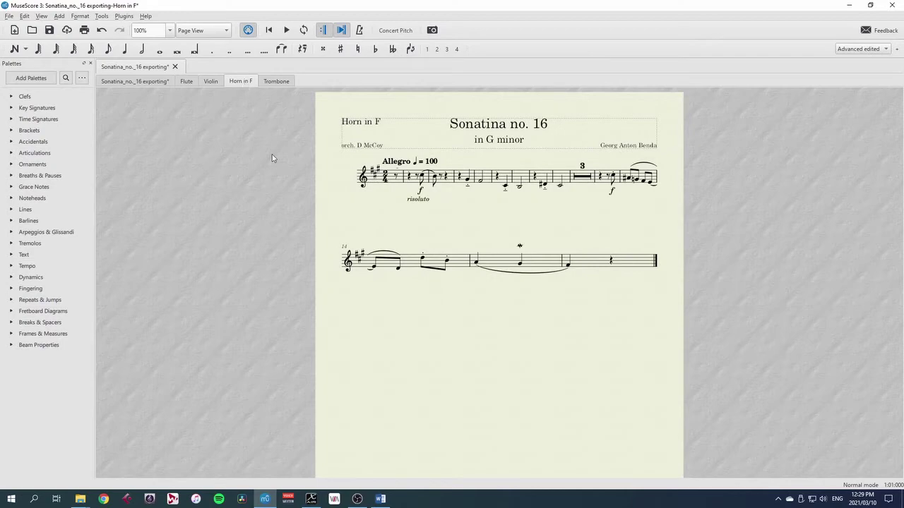
Step: Turn on Concert Pitch in the full score and recheck the Horn in F part
click(149, 82)
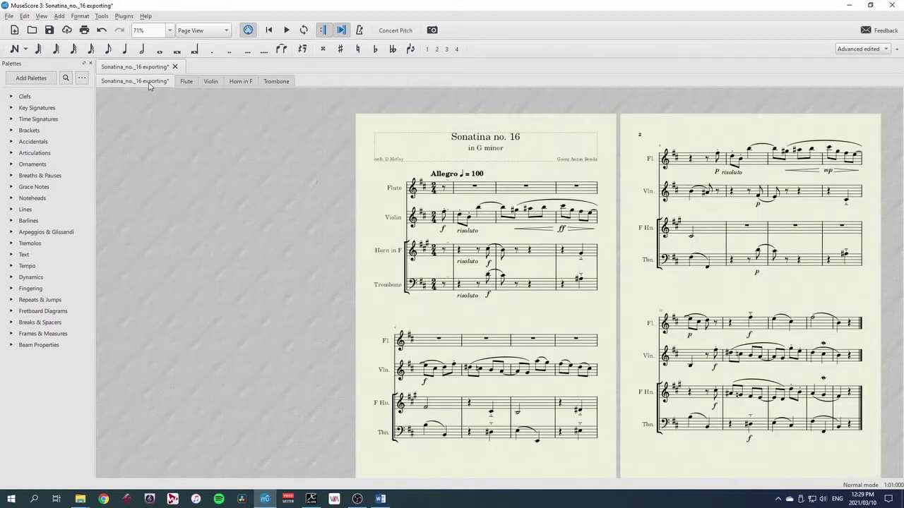
click(397, 31)
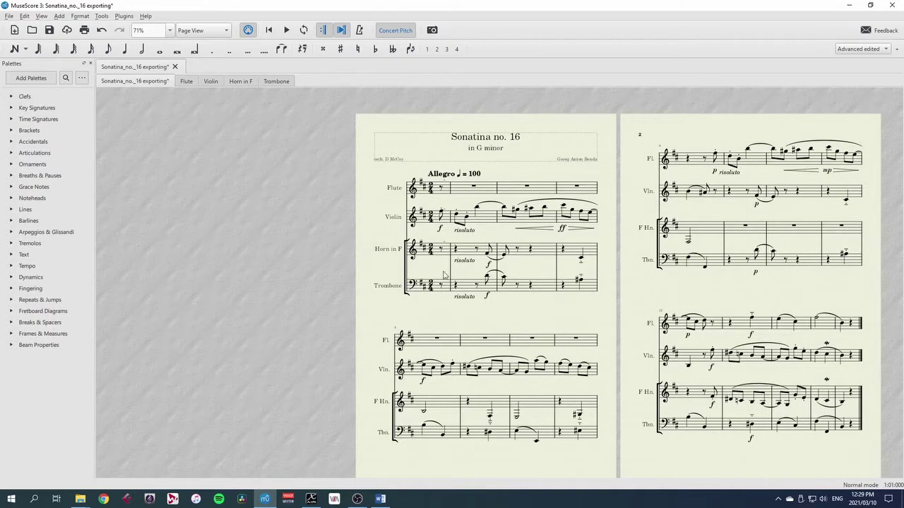
click(241, 81)
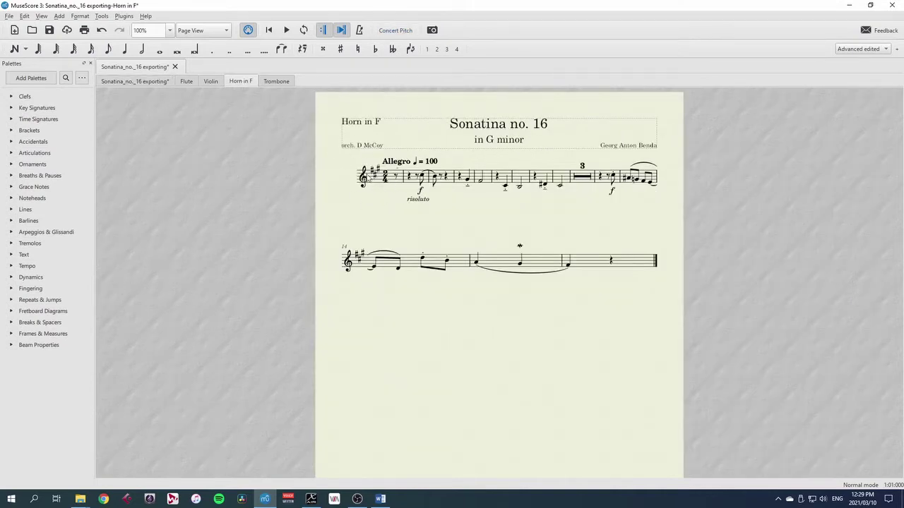
click(138, 81)
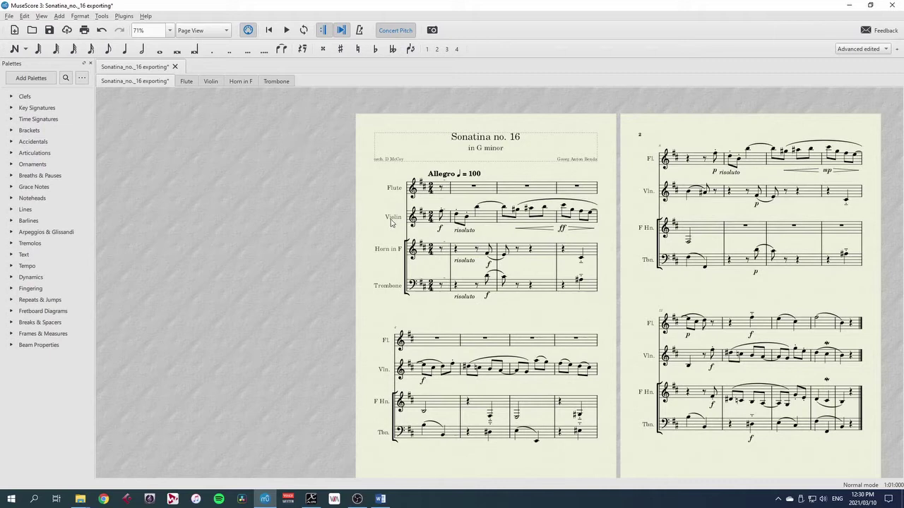
Step: Raise the Violin's opening note from F4 back to F#5 an octave up in the Violin part
click(441, 214)
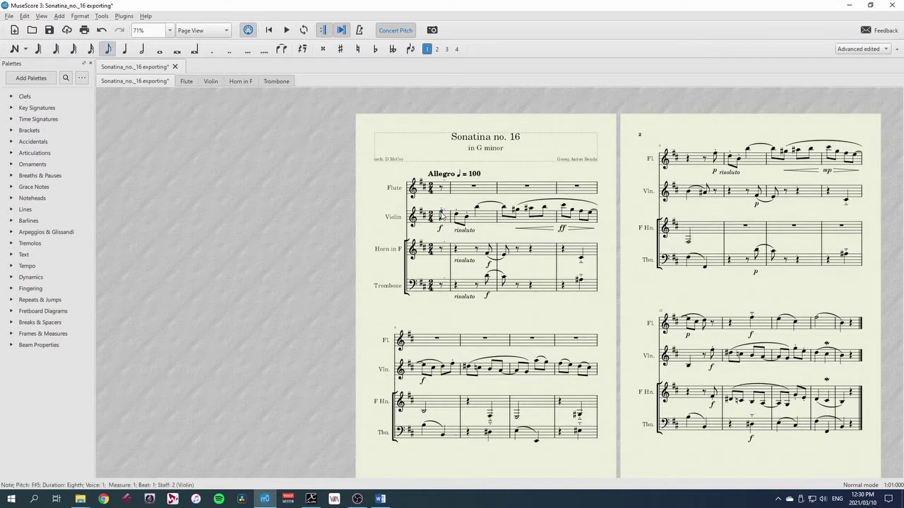
drag(442, 214, 442, 219)
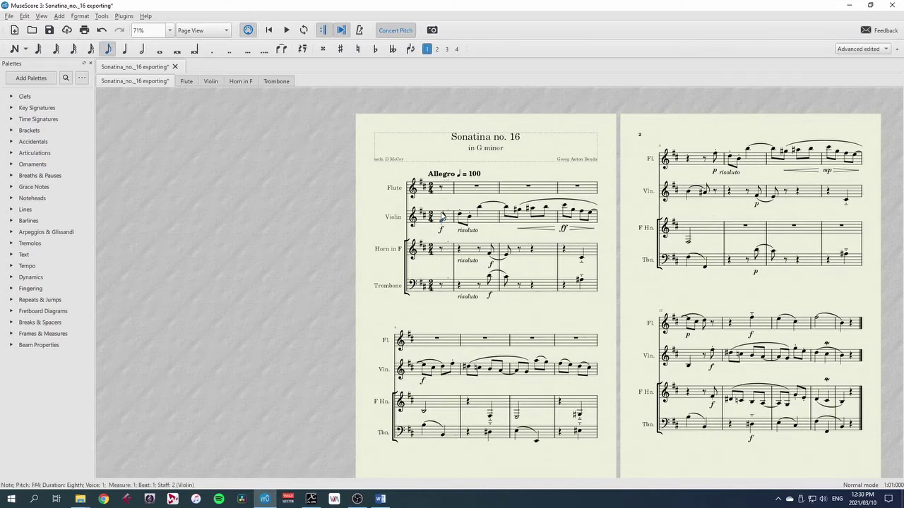
click(209, 81)
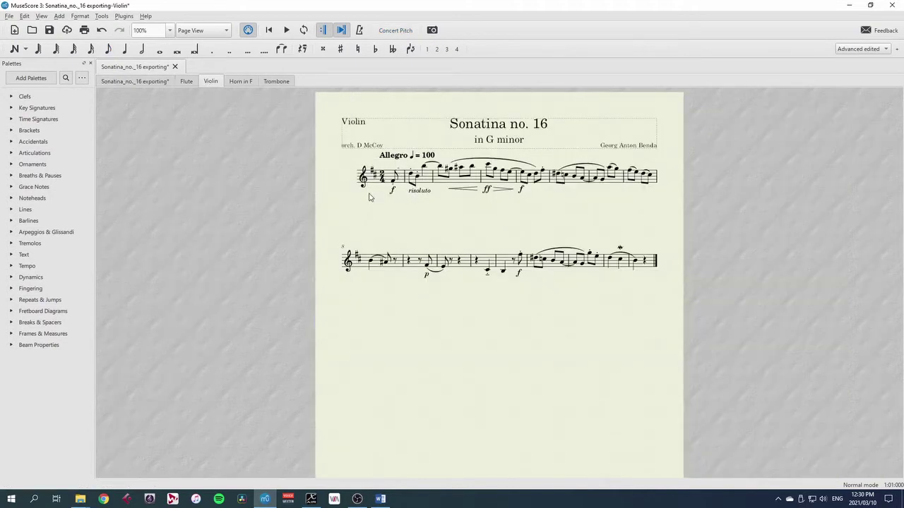
click(394, 181)
key(ctrl+Up)
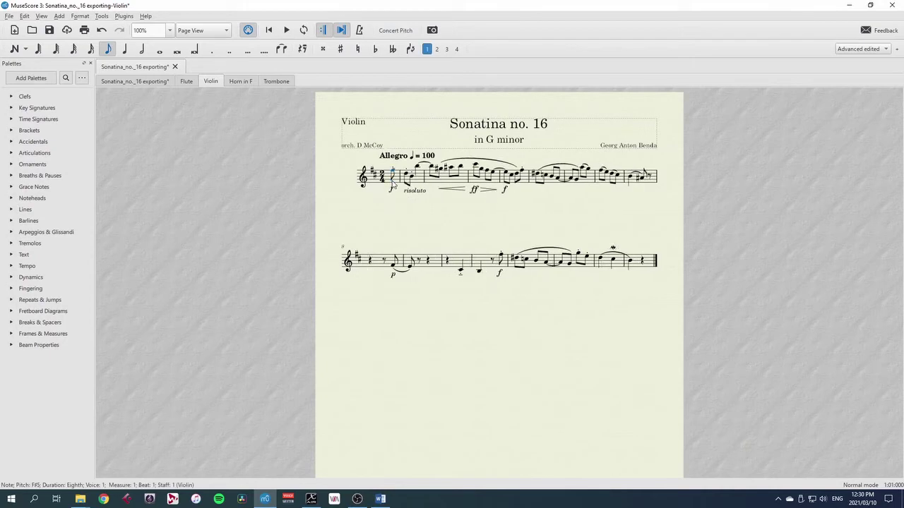
click(154, 84)
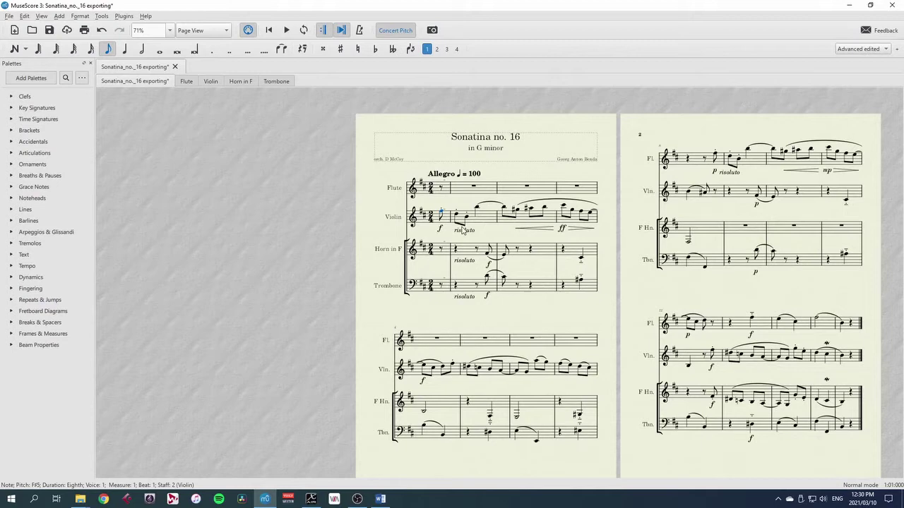
Step: Adjust the Flute part's staff space in Page Settings and apply it
click(186, 83)
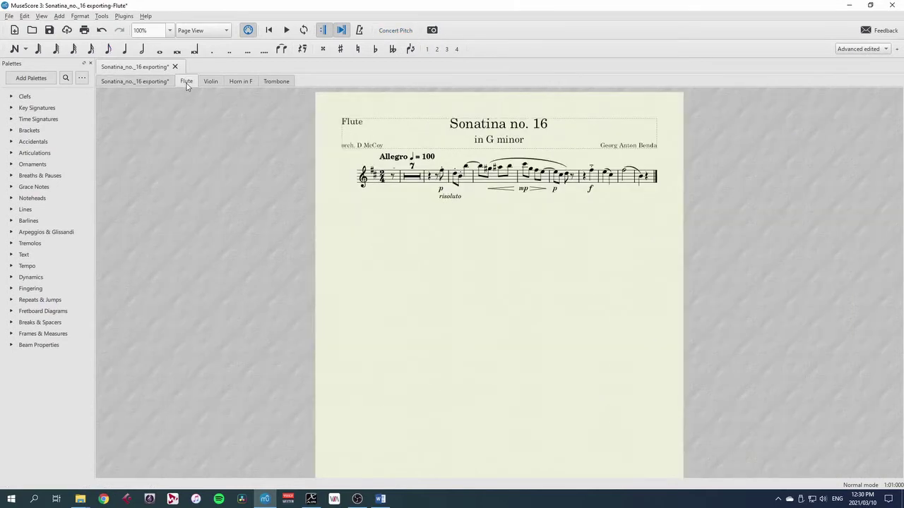
right_click(385, 207)
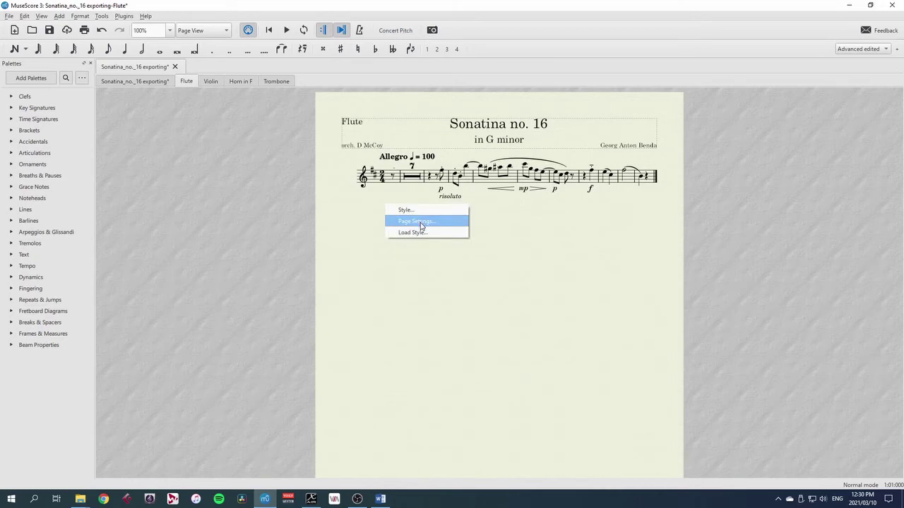
click(362, 212)
click(81, 17)
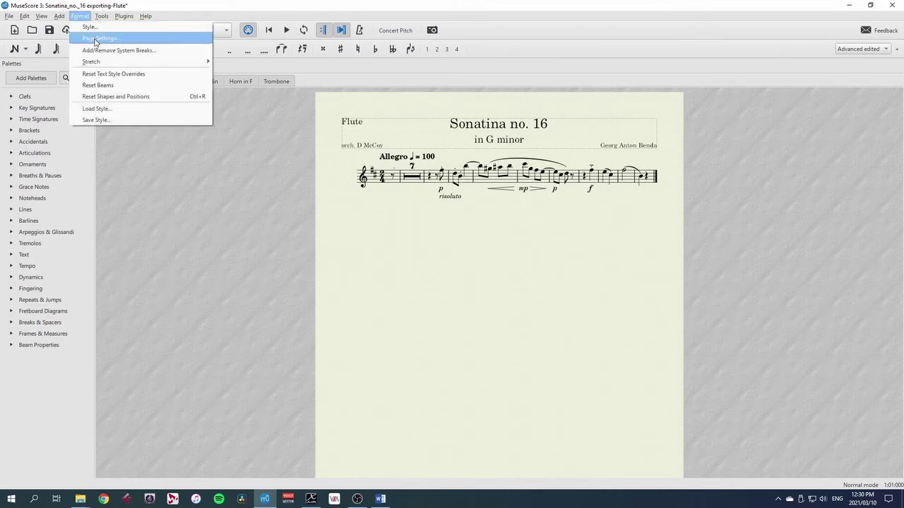
click(96, 39)
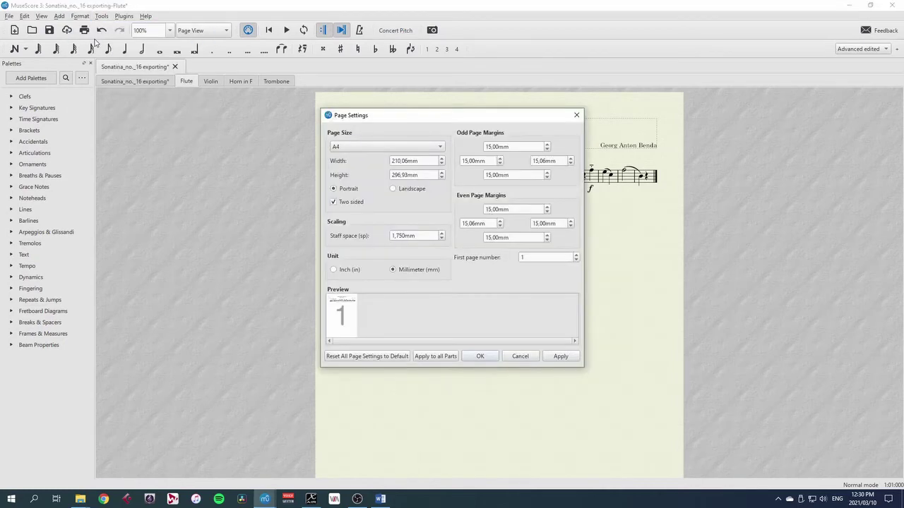
click(443, 236)
click(442, 237)
click(447, 358)
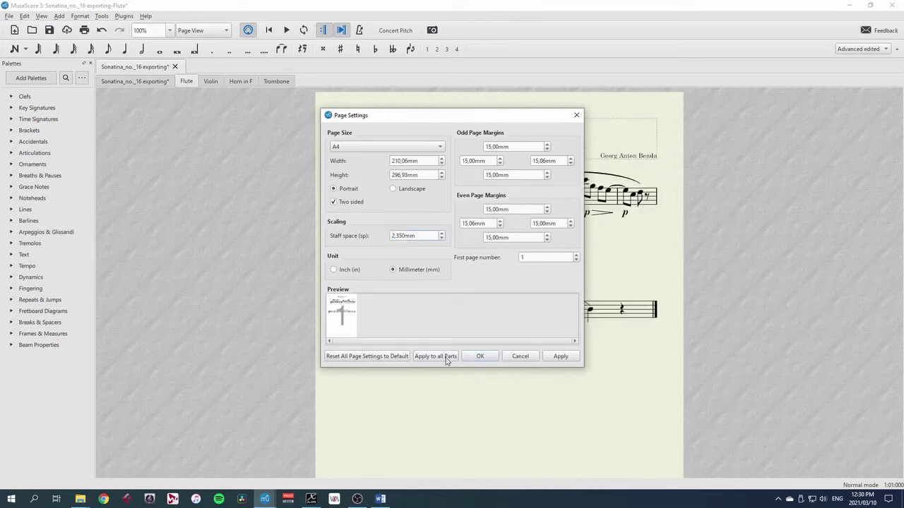
click(486, 358)
Step: Review the Violin, Horn in F and Trombone parts in turn
click(211, 81)
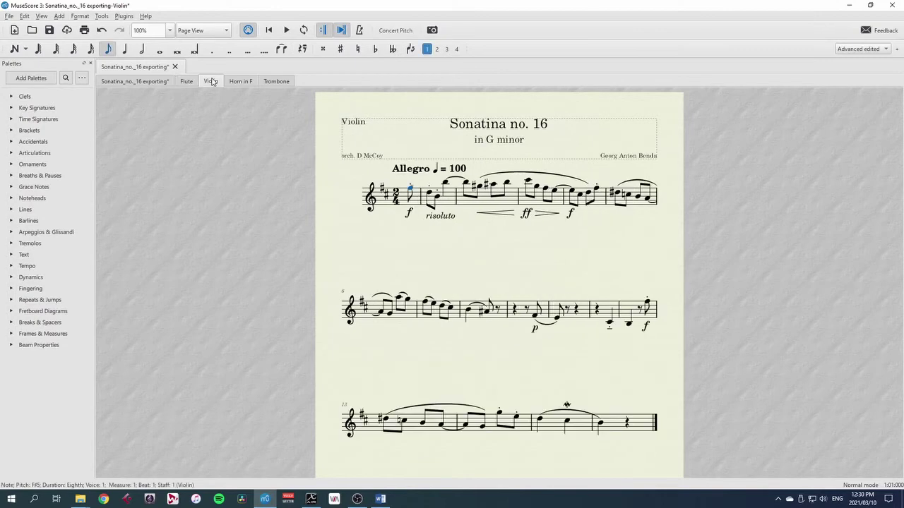
click(240, 81)
click(280, 81)
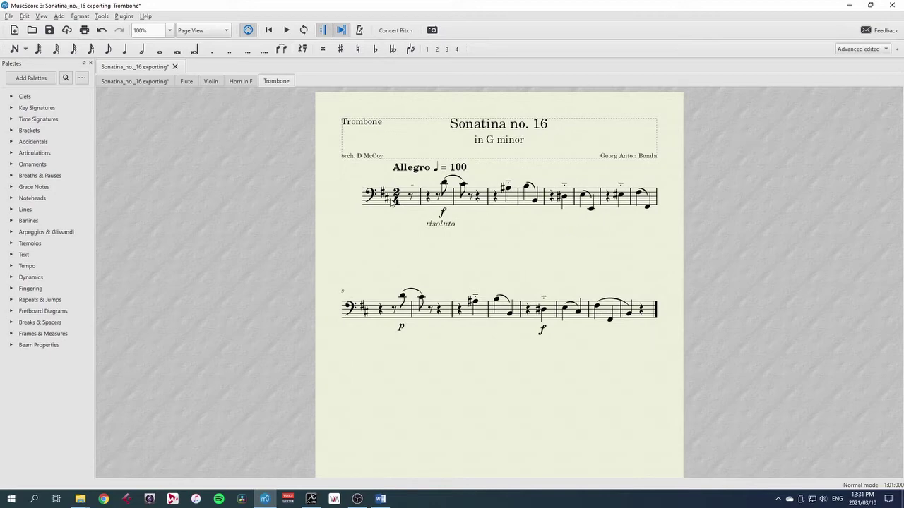
Step: Return to the full score and view the Print dialog, cancelling without printing
click(156, 82)
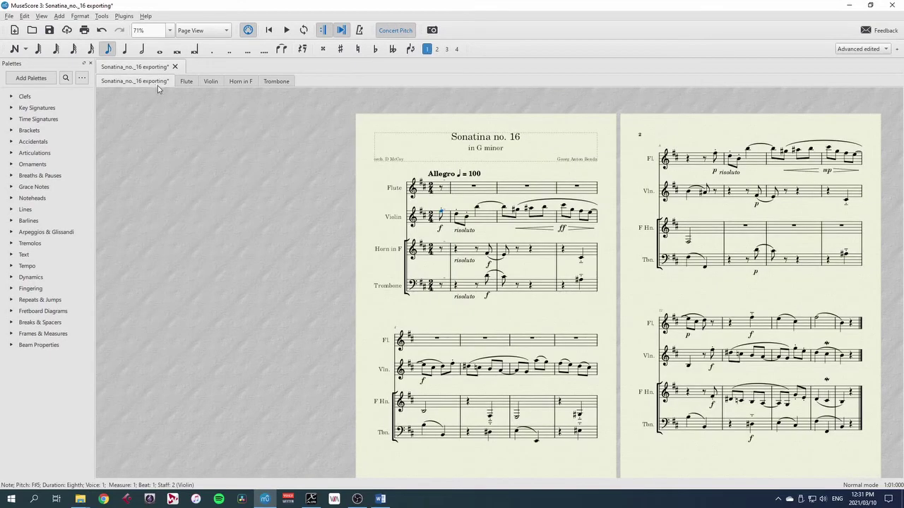
click(8, 16)
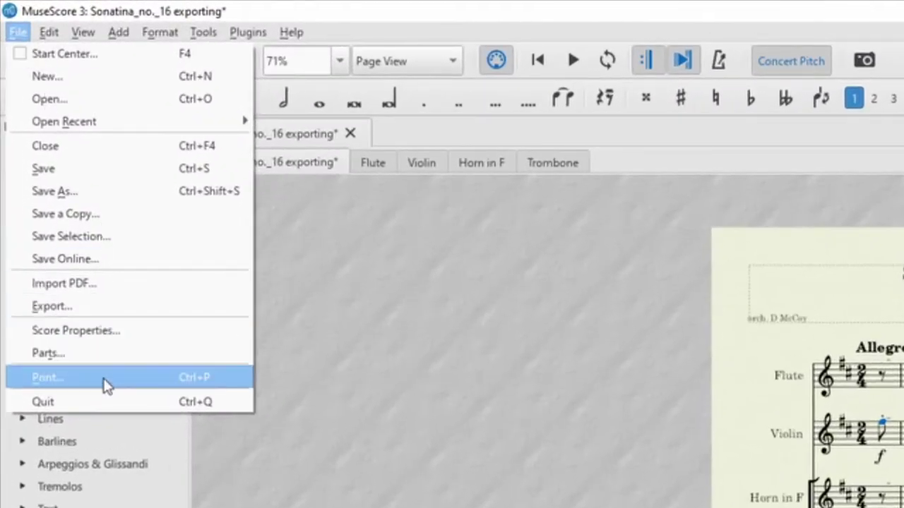
click(105, 380)
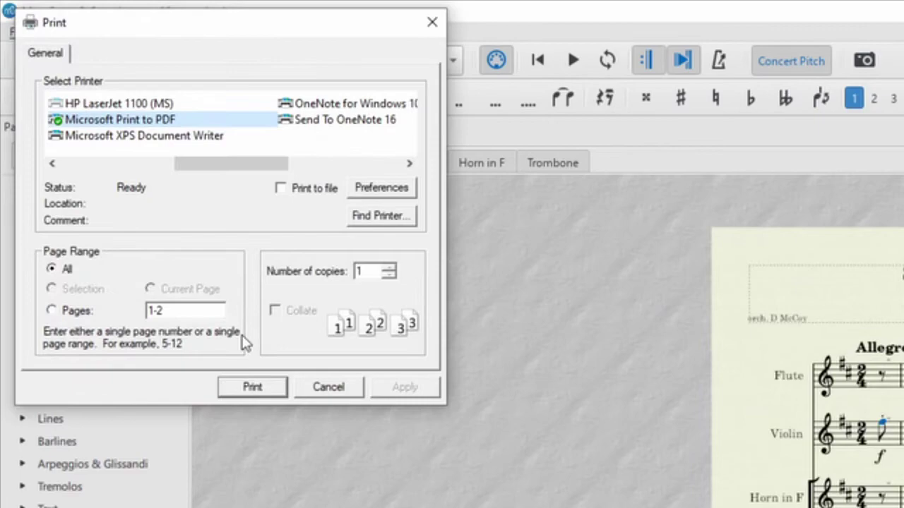
click(320, 388)
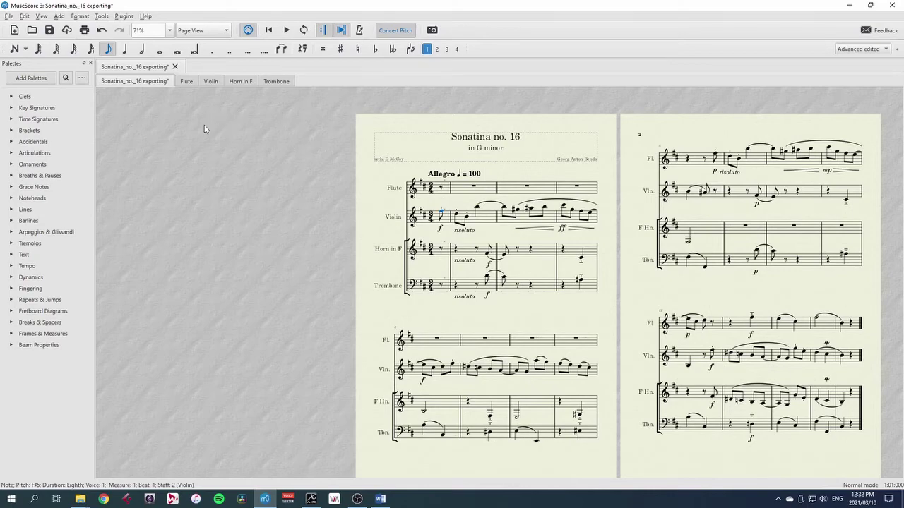
Step: Set up a PDF export including the Flute, Violin, Trombone and Horn in F parts
click(9, 16)
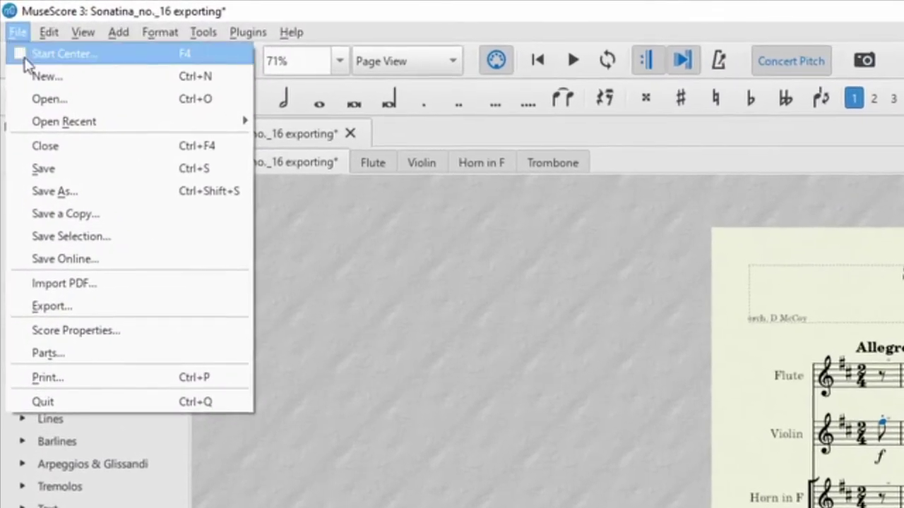
click(74, 247)
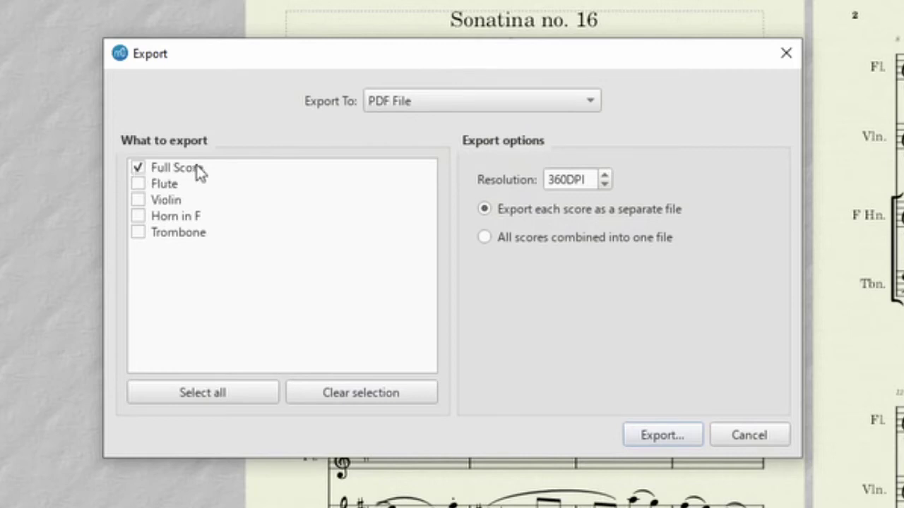
click(138, 184)
click(139, 201)
click(140, 233)
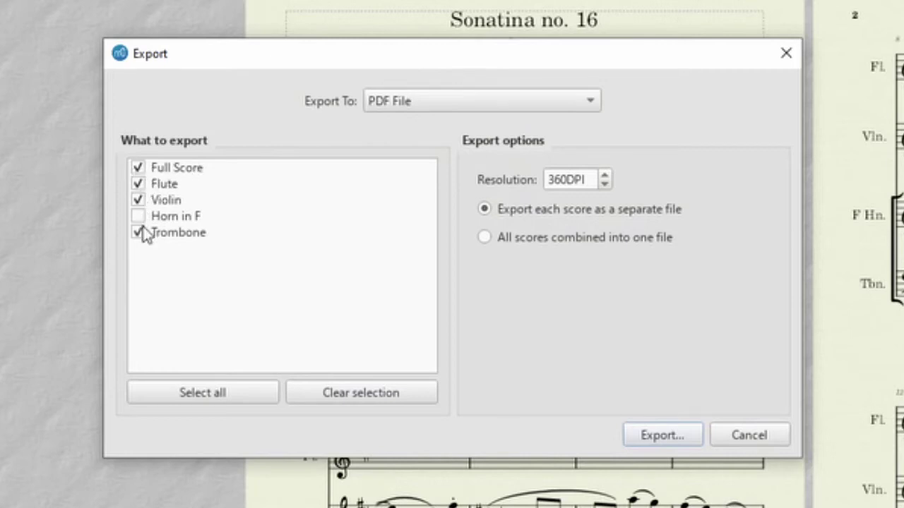
click(139, 217)
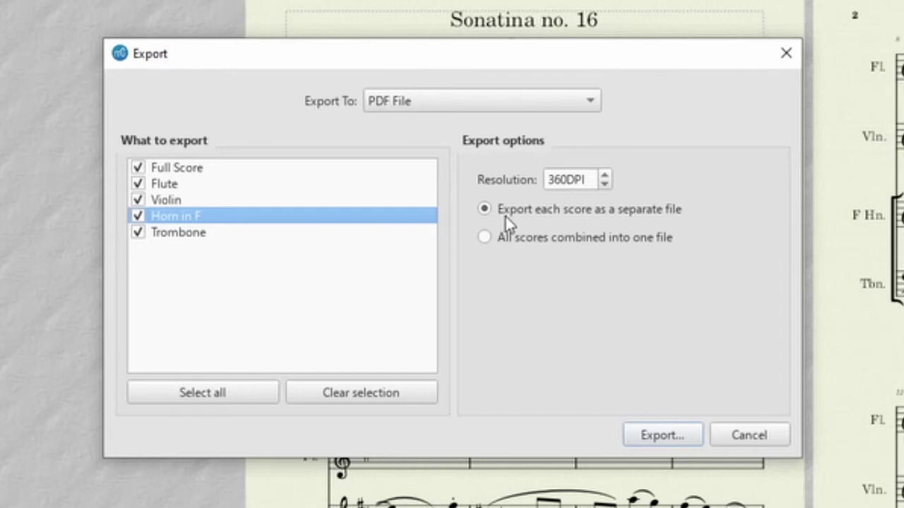
Step: Export everything as one combined PDF file and save it
click(485, 238)
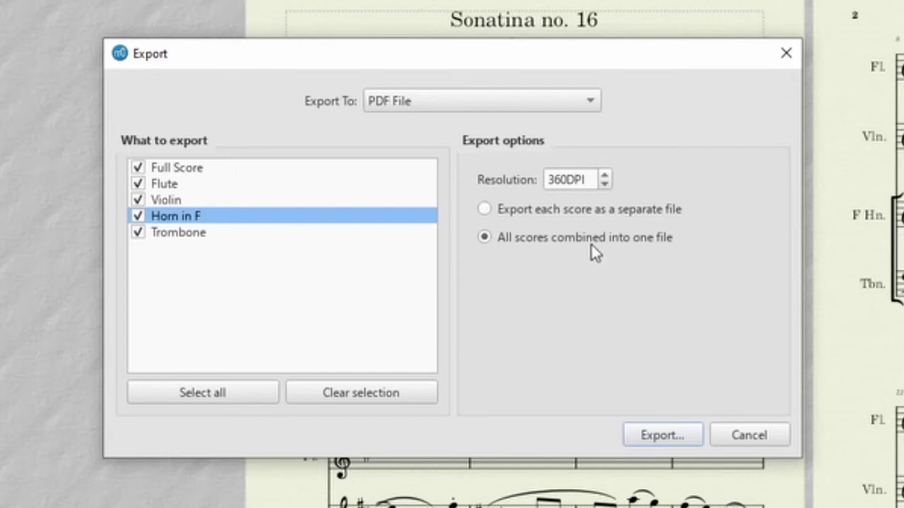
click(657, 437)
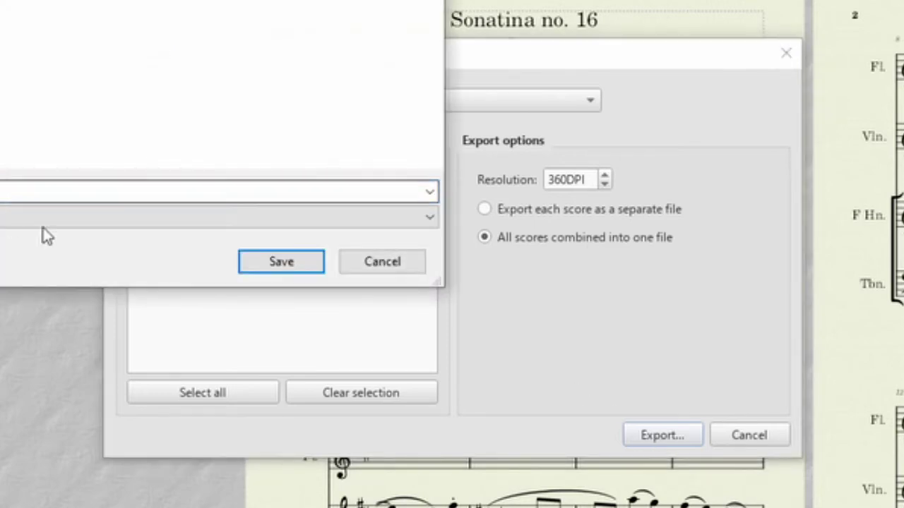
click(280, 262)
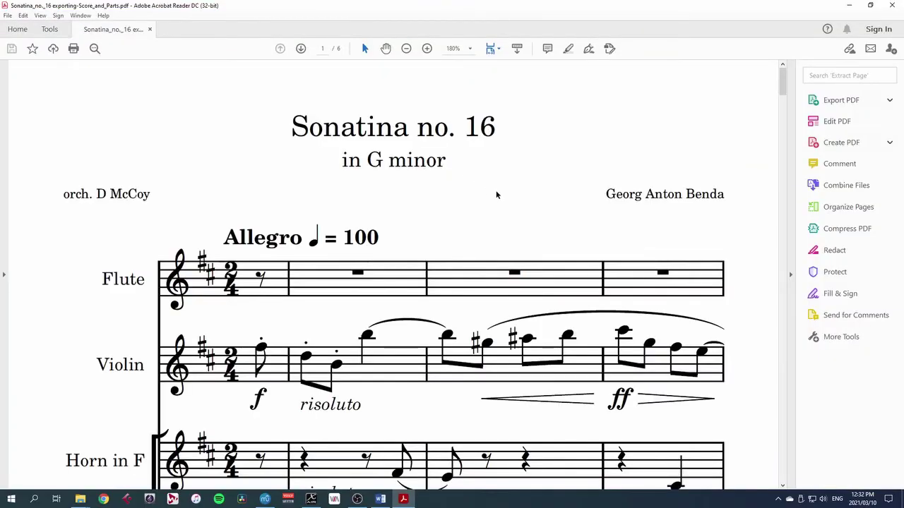
Step: Zoom the Score_and_Parts PDF out to 150% and scroll from the full score into the parts
key(ctrl+minus)
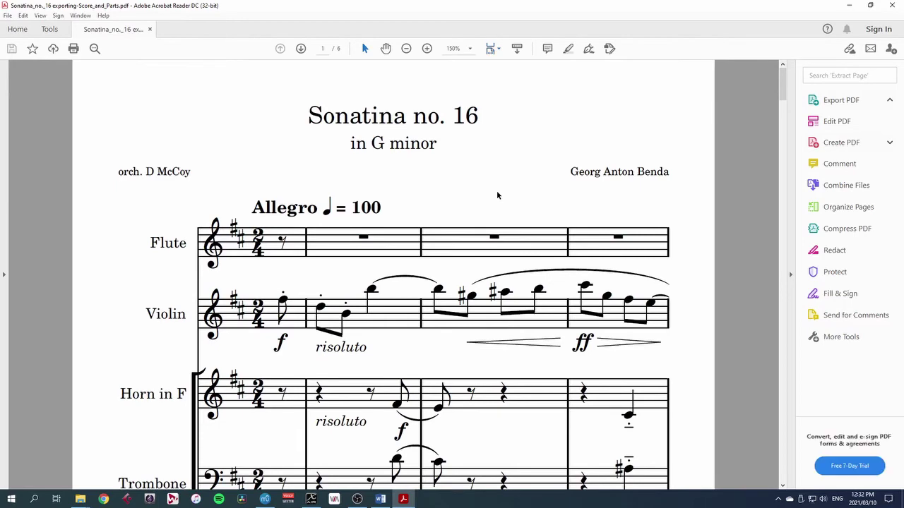
scroll(497, 195, down, 3)
scroll(496, 190, down, 10)
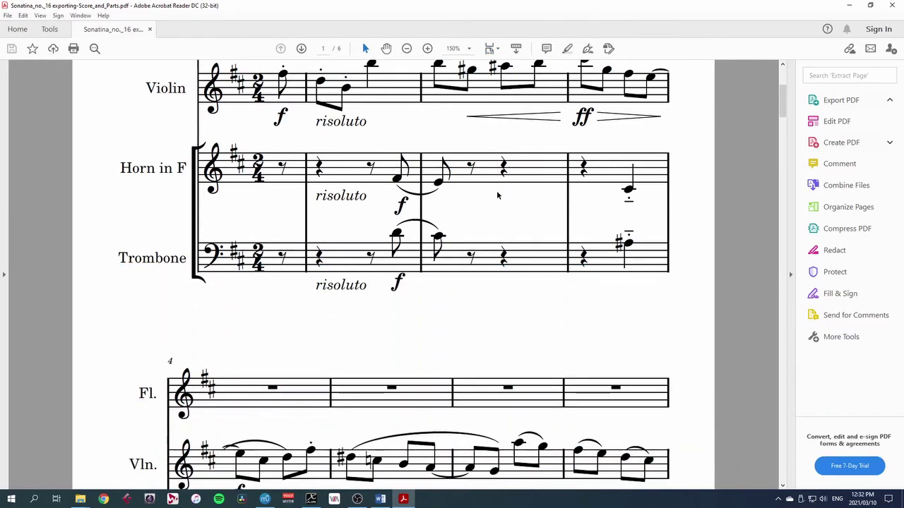
scroll(497, 191, down, 20)
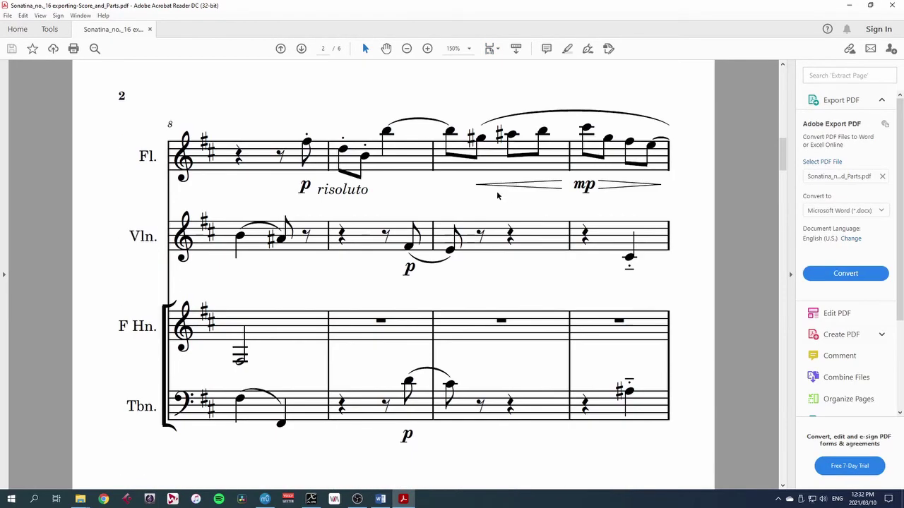
scroll(496, 192, down, 20)
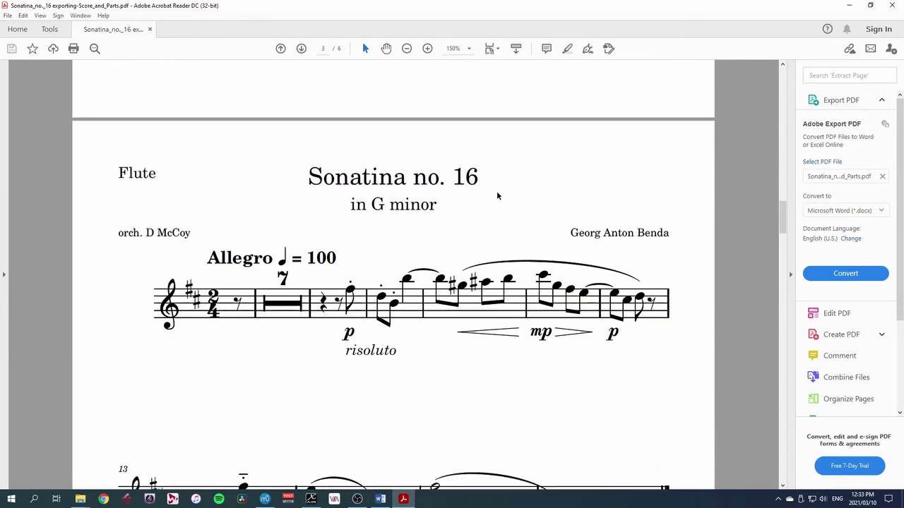
scroll(498, 196, down, 10)
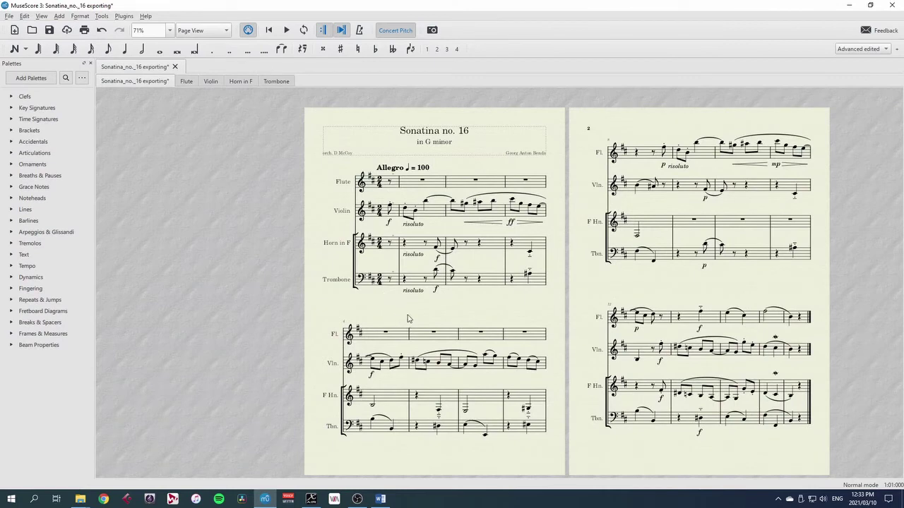
click(390, 207)
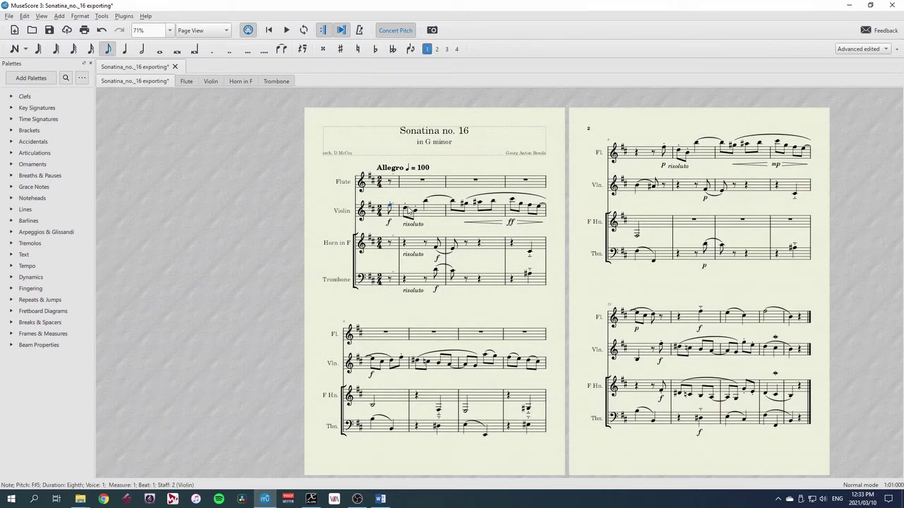
click(406, 209)
click(415, 211)
click(424, 203)
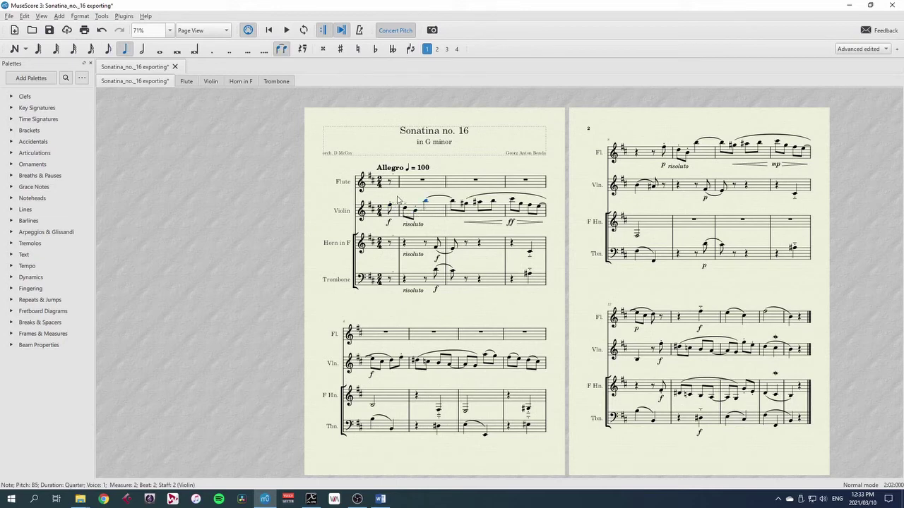
key(Escape)
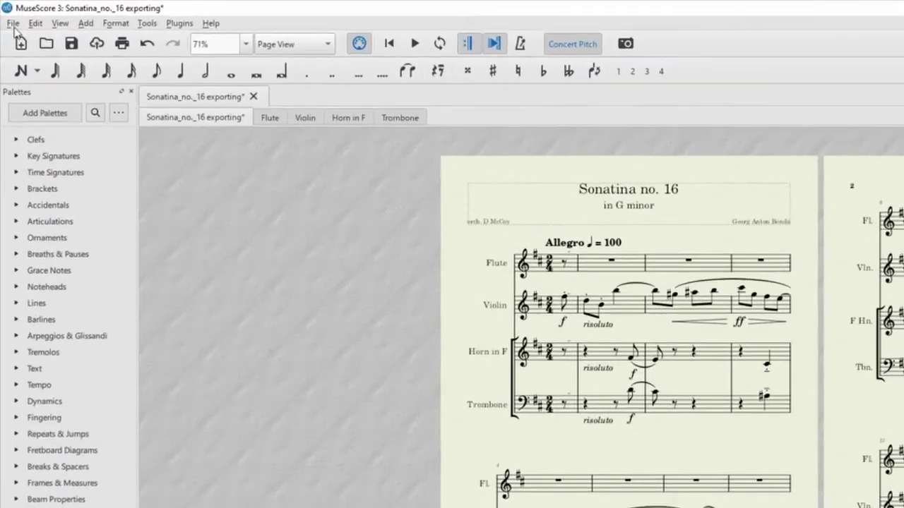
Step: Choose MP3 Audio export and include the Flute, Violin, Horn in F and Trombone parts
click(9, 15)
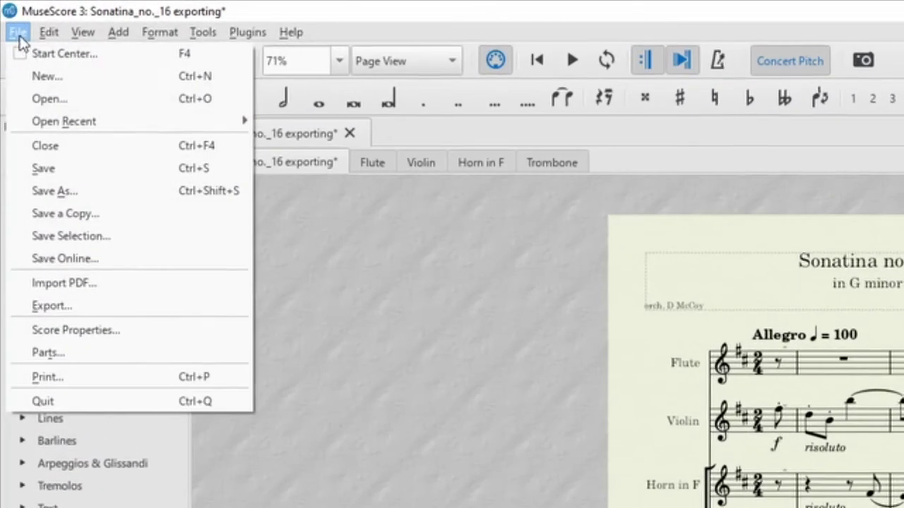
click(71, 308)
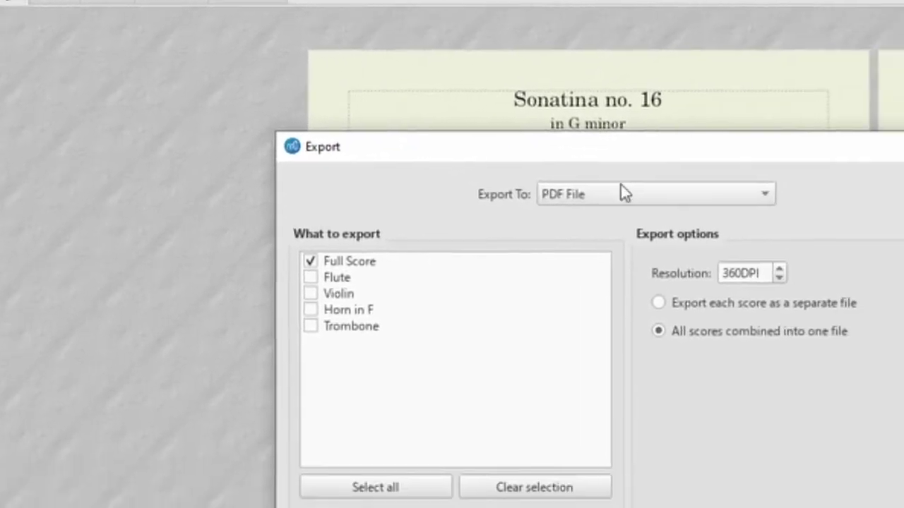
click(621, 192)
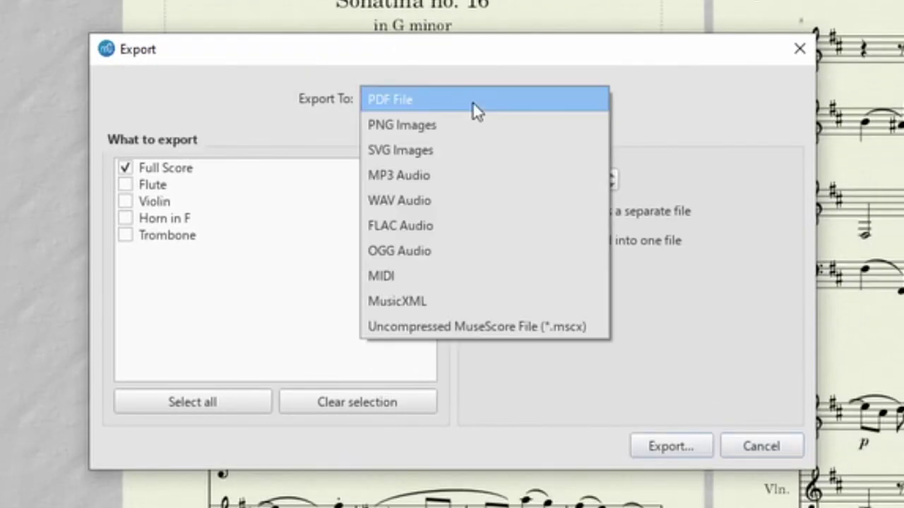
click(432, 176)
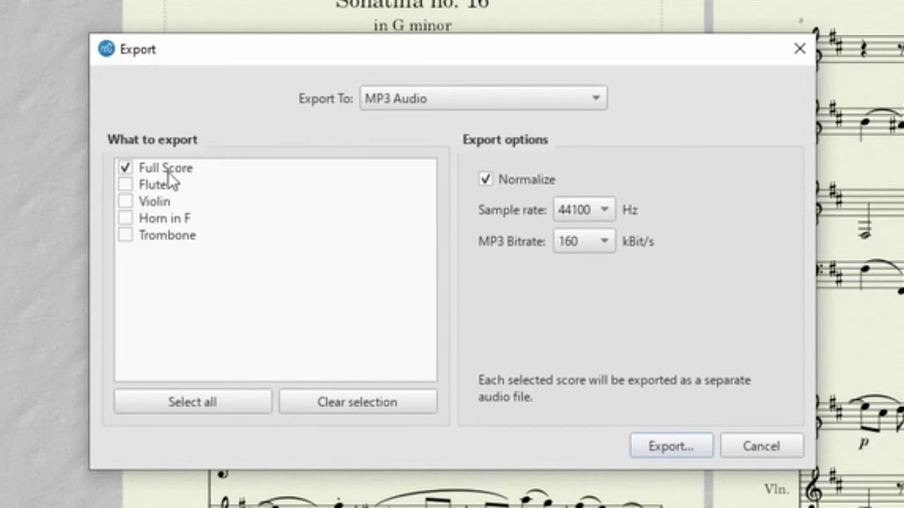
click(126, 185)
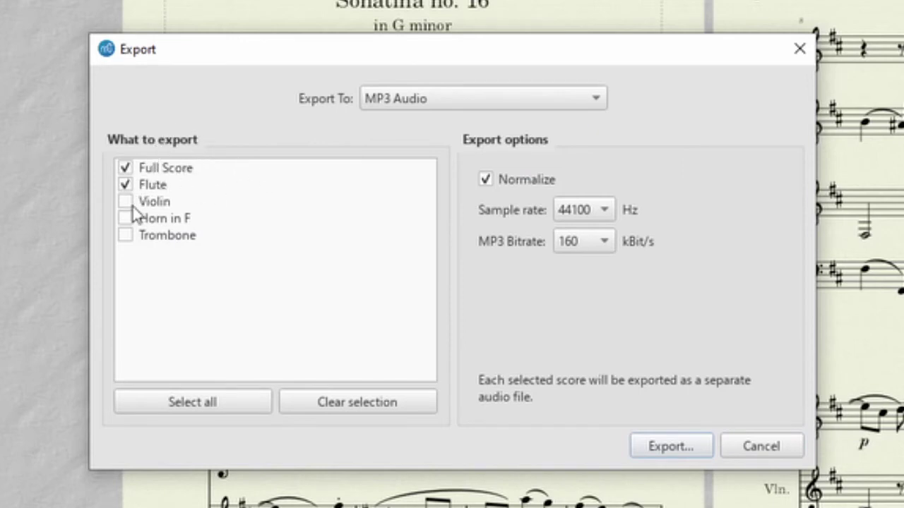
click(126, 202)
click(125, 218)
click(125, 235)
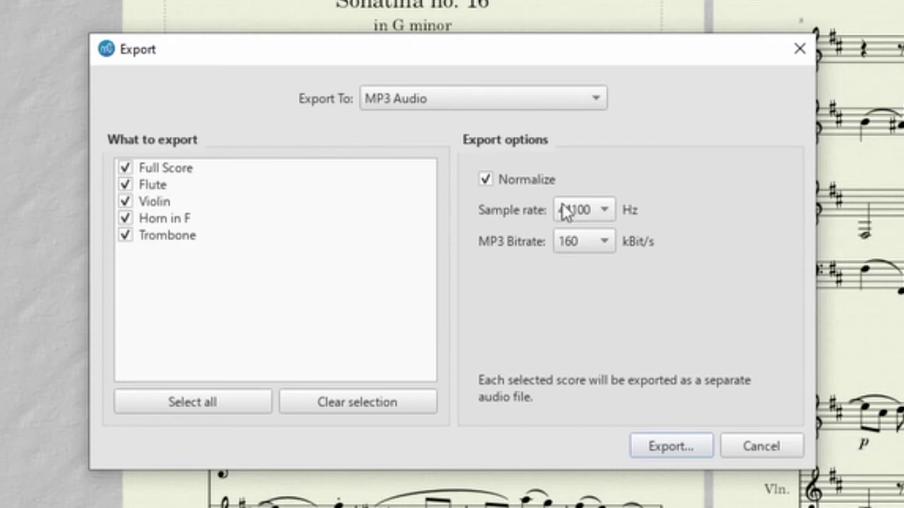
Step: Set the MP3 bitrate to 128 kbit/s and save the MP3 files to the Desktop
click(602, 240)
click(583, 218)
click(671, 446)
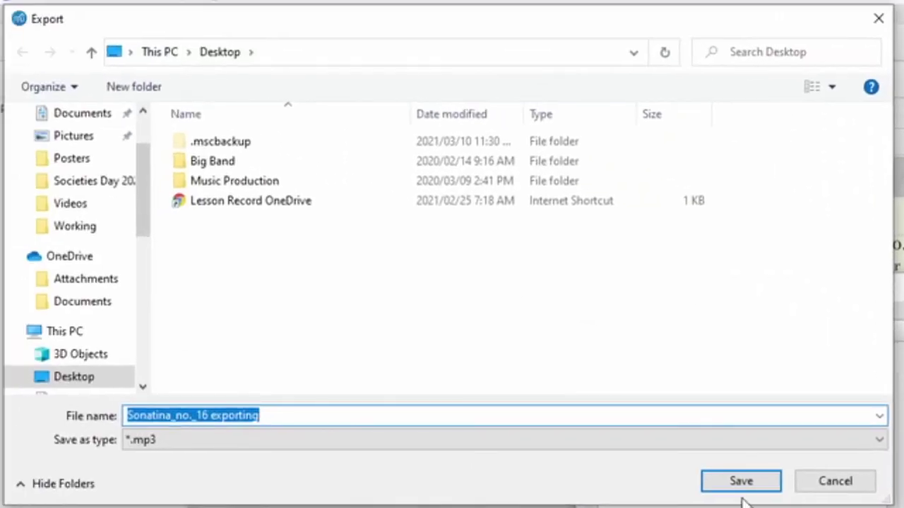
click(745, 487)
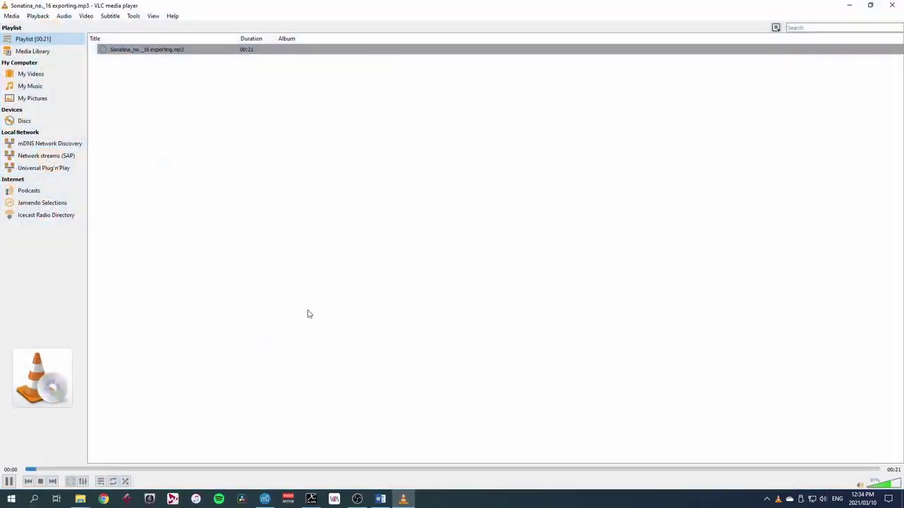